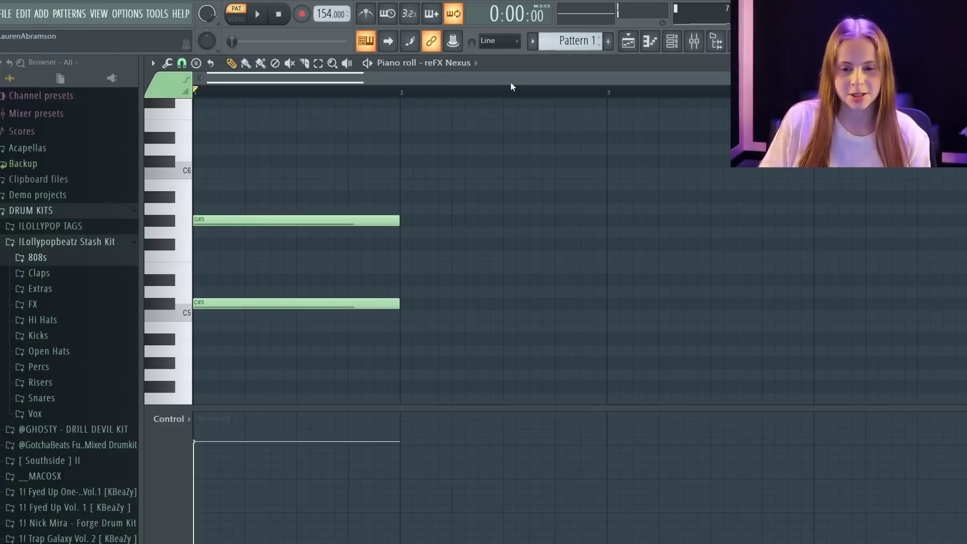
Extend the reFX Nexus chords to four bars, repeating C#5 throughout, adding E5 in bar 1 and D#5 in bars 3 and 4
{"action": "key", "text": "space"}
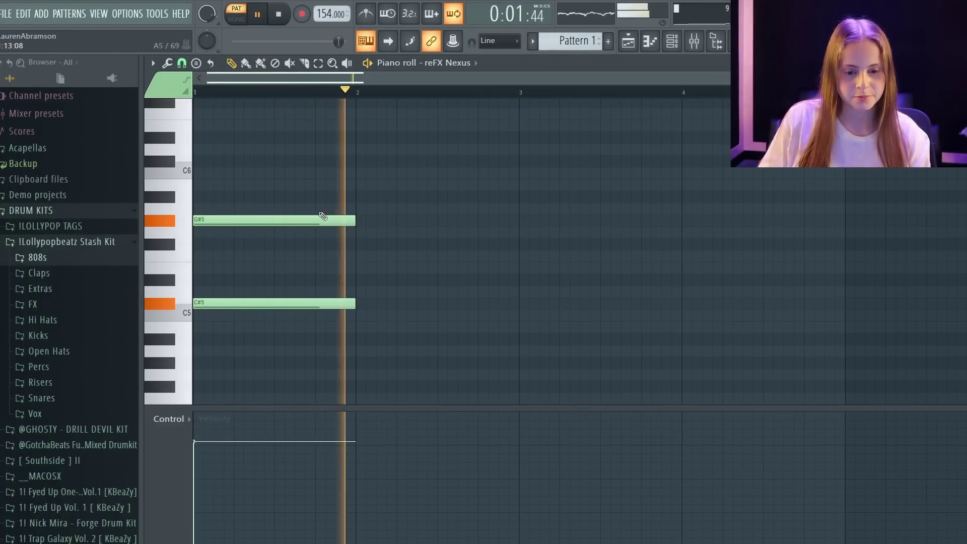
{"action": "key", "text": "ctrl+a"}
{"action": "left_click_drag", "start_coordinate": [279, 302], "coordinate": [424, 285]}
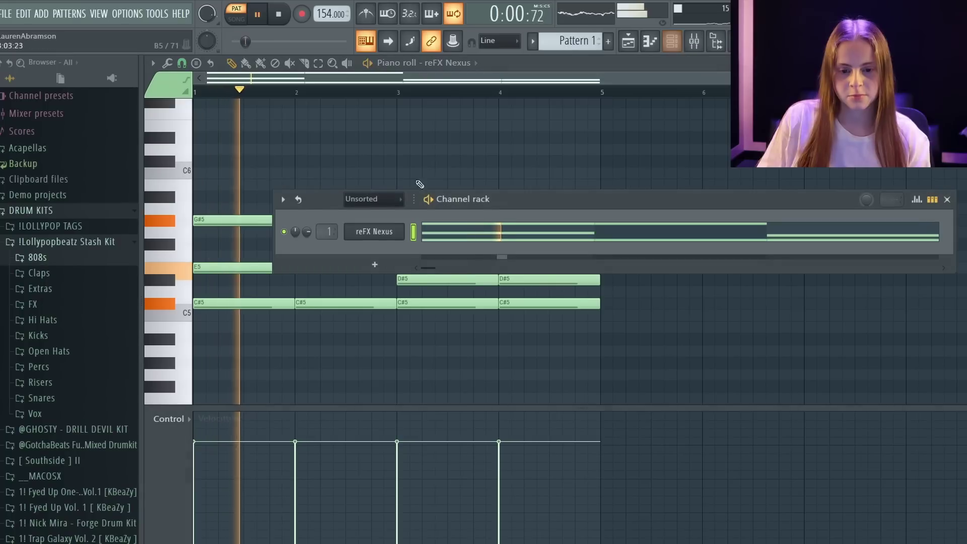
Load the HalfTime effect on the reFX Nexus mixer insert 1 and play the pattern to audition it
{"action": "key", "text": "space"}
{"action": "left_click", "coordinate": [375, 231]}
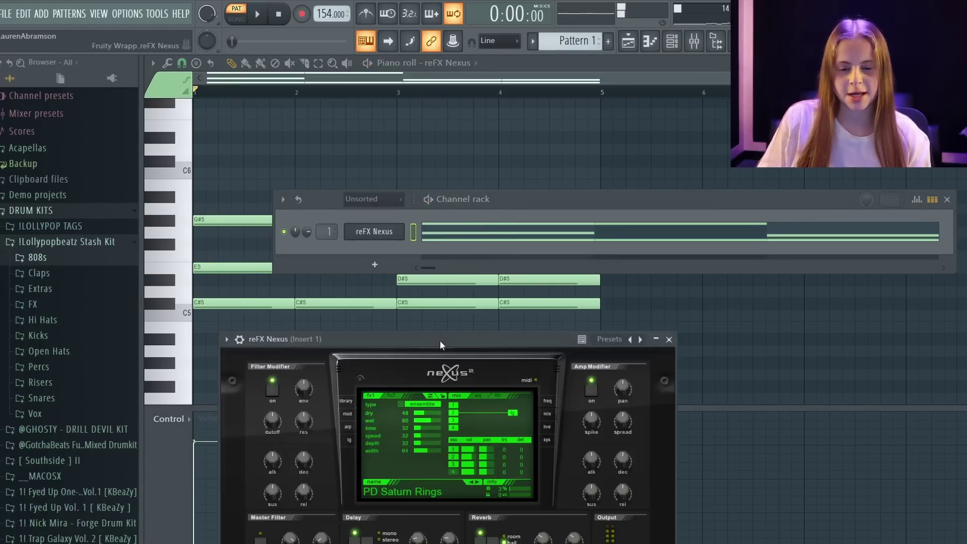
{"action": "left_click_drag", "start_coordinate": [440, 345], "coordinate": [486, 45]}
{"action": "left_click", "coordinate": [388, 116]}
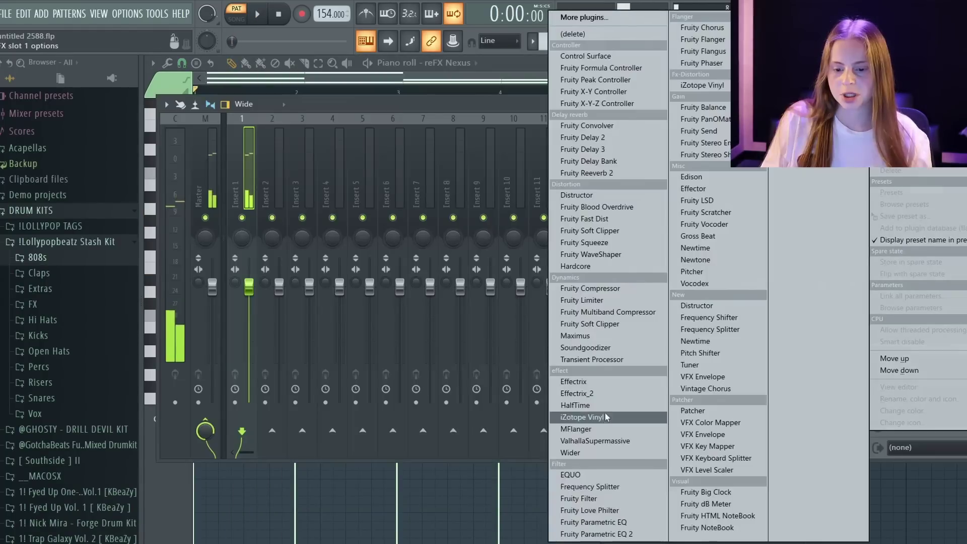
{"action": "left_click", "coordinate": [614, 406]}
{"action": "key", "text": "space"}
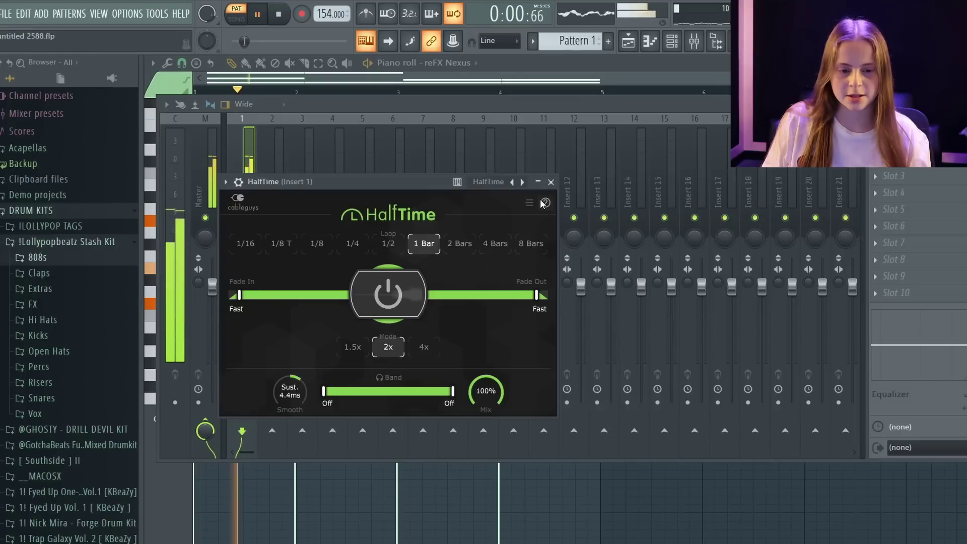
{"action": "left_click", "coordinate": [279, 14]}
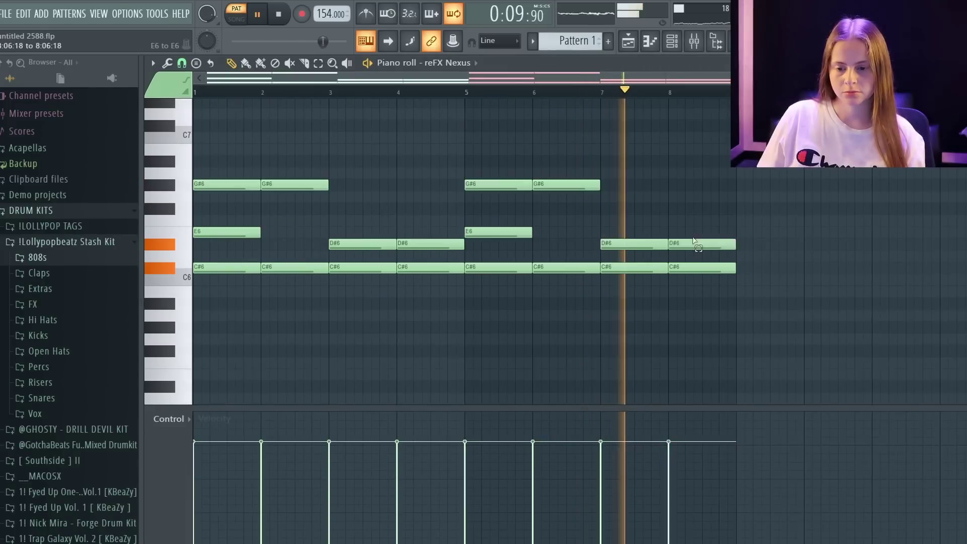
Change the upper note of the chord in bar 8 from D#6 to F#6
{"action": "left_click", "coordinate": [704, 214]}
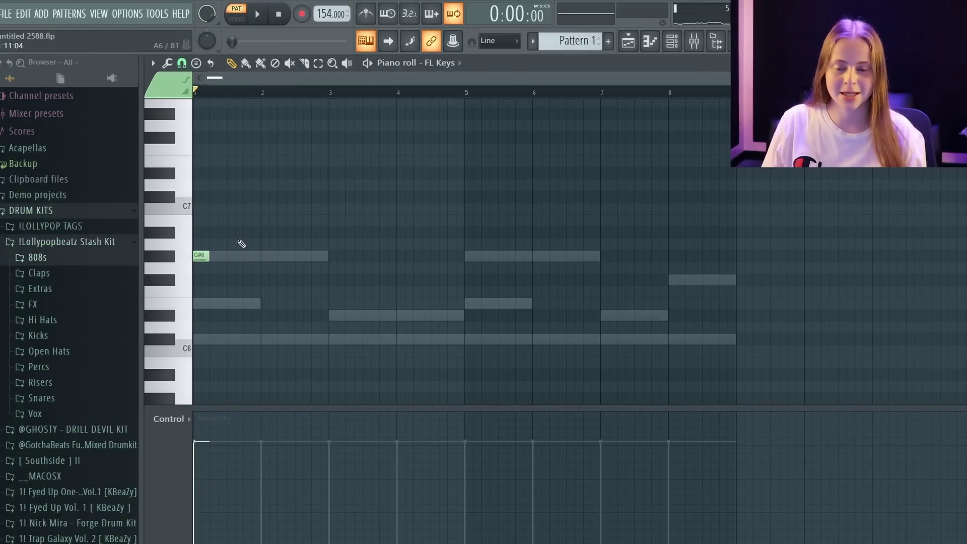
Start an FL Keys melody with a short E6, a long E6, a short F#6 before bar 3 and a short D#6 at bar 3
{"action": "scroll", "coordinate": [262, 257], "scroll_direction": "down", "scroll_amount": 1}
{"action": "left_click", "coordinate": [213, 269]}
{"action": "left_click_drag", "start_coordinate": [227, 268], "coordinate": [328, 243]}
{"action": "key", "text": "space"}
{"action": "key", "text": "space"}
{"action": "key", "text": "space"}
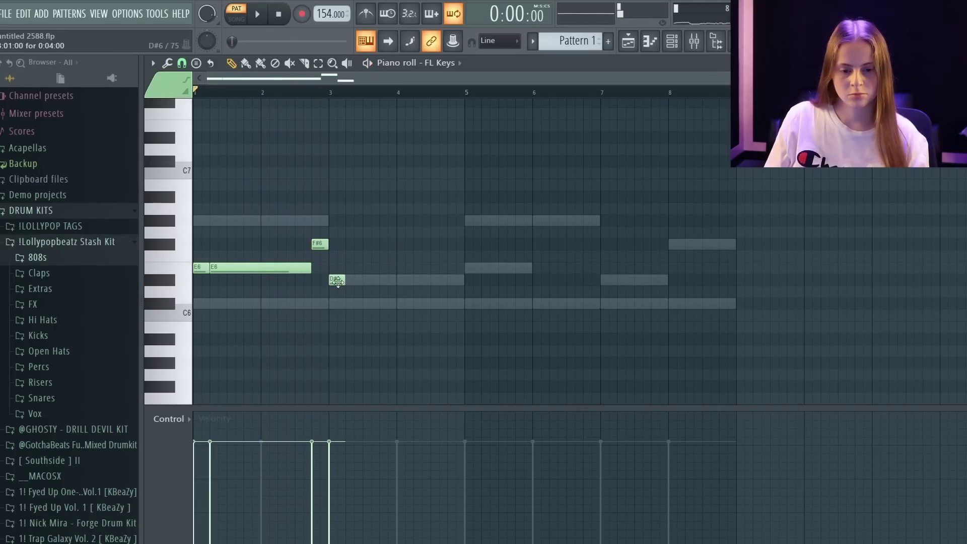
Continue the FL Keys melody with a long D#6 through bars 3 and 4, followed by an E6 before bar 5
{"action": "key", "text": "space"}
{"action": "left_click_drag", "start_coordinate": [363, 277], "coordinate": [444, 276]}
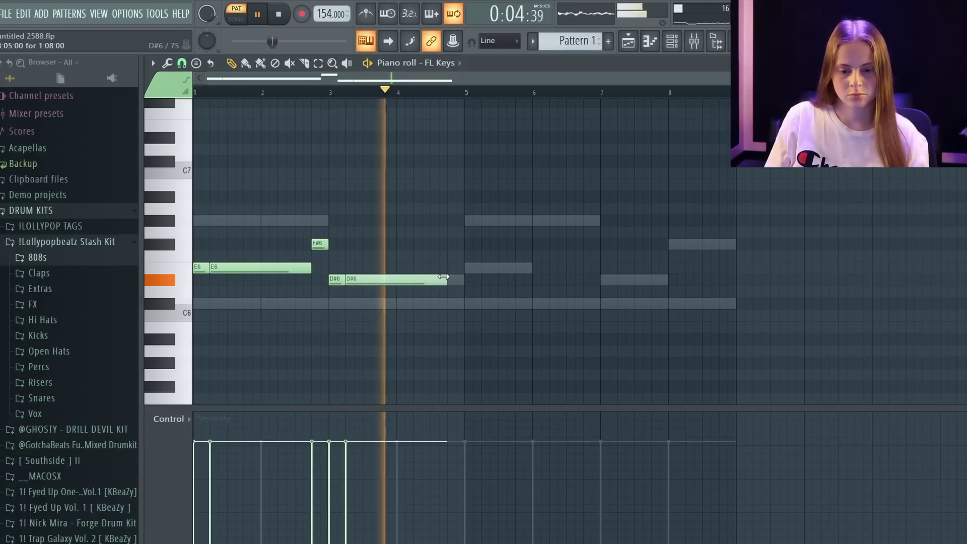
{"action": "left_click", "coordinate": [449, 267]}
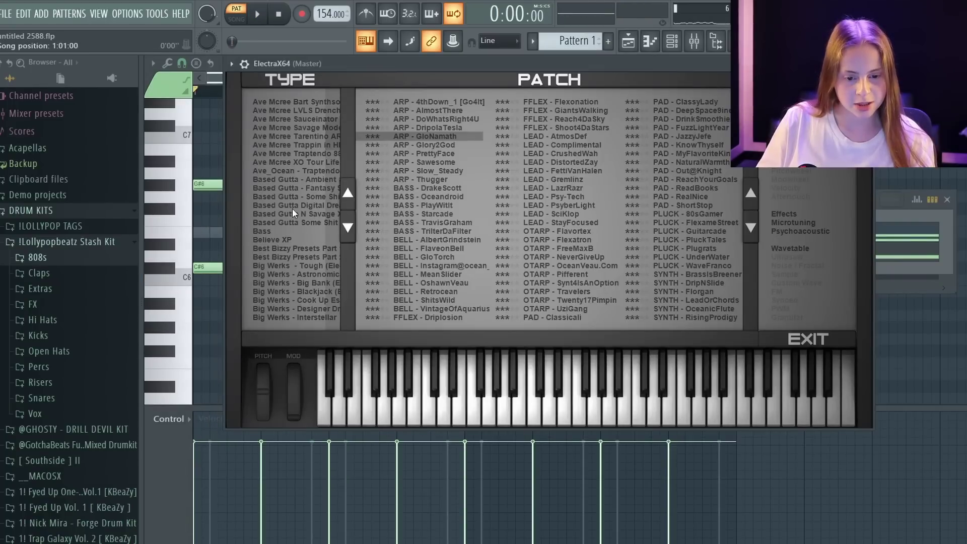
Load the LEAD - LaLaLand patch from the Ave Mcree XO Tour Life bank in ElectraX64 and return to its synth view
{"action": "left_click", "coordinate": [291, 163]}
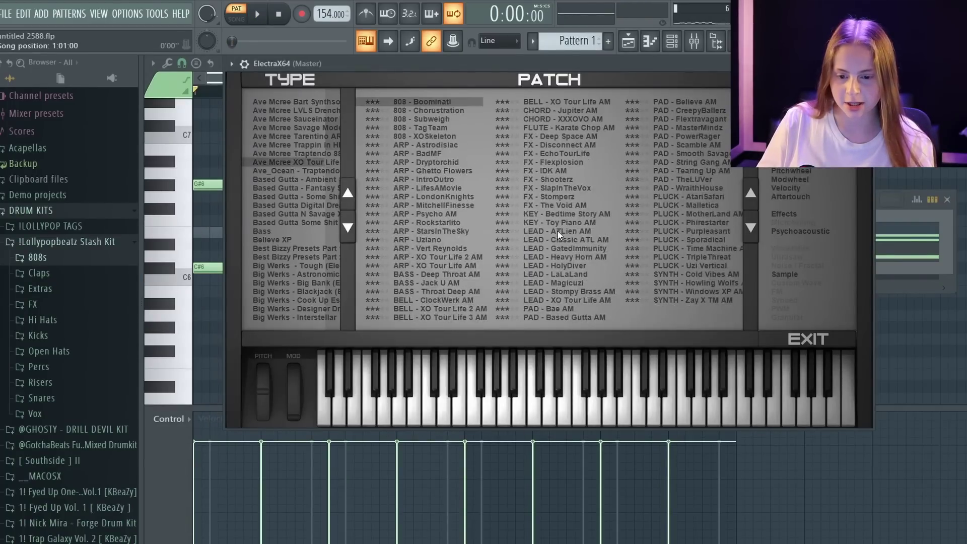
{"action": "left_click", "coordinate": [568, 274]}
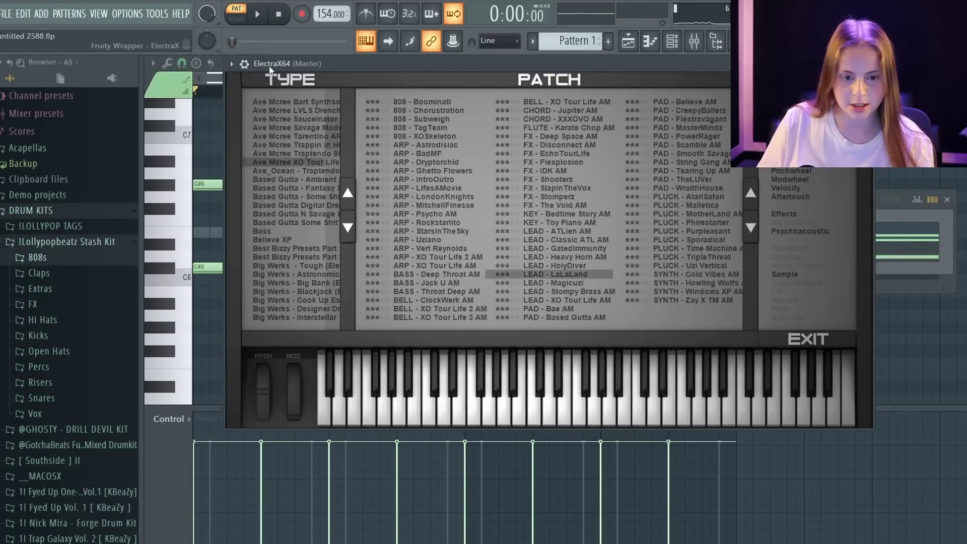
{"action": "left_click", "coordinate": [244, 65]}
{"action": "left_click", "coordinate": [270, 87]}
{"action": "left_click", "coordinate": [244, 88]}
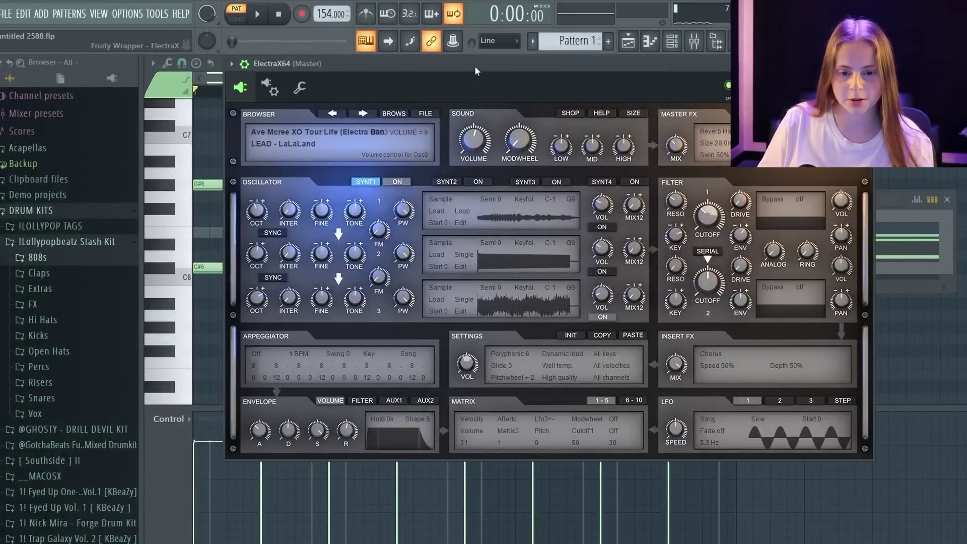
Audition the ElectraX64 melody in different octaves and transpose it down one octave so that it starts on E5
{"action": "left_click_drag", "start_coordinate": [475, 65], "coordinate": [464, 247]}
{"action": "left_click_drag", "start_coordinate": [498, 208], "coordinate": [516, 171]}
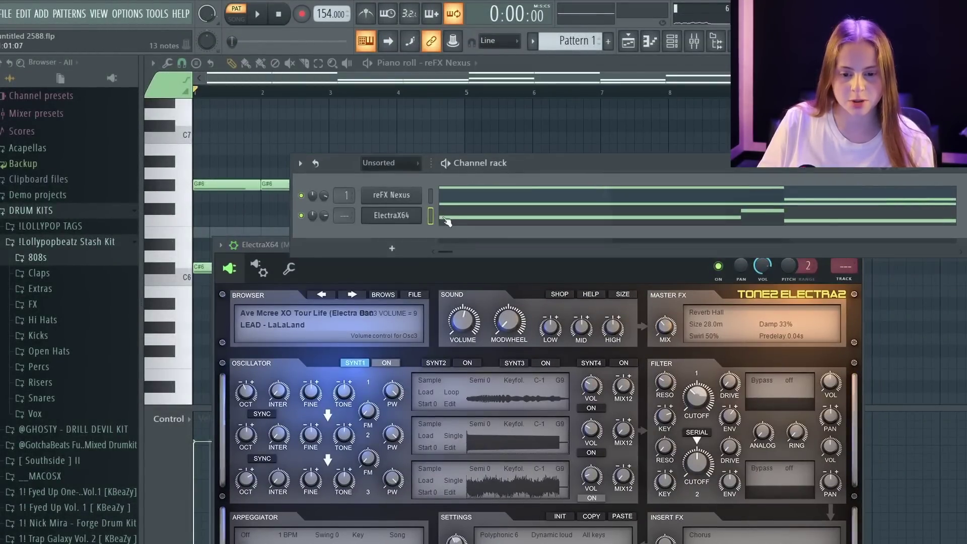
{"action": "left_click", "coordinate": [457, 218]}
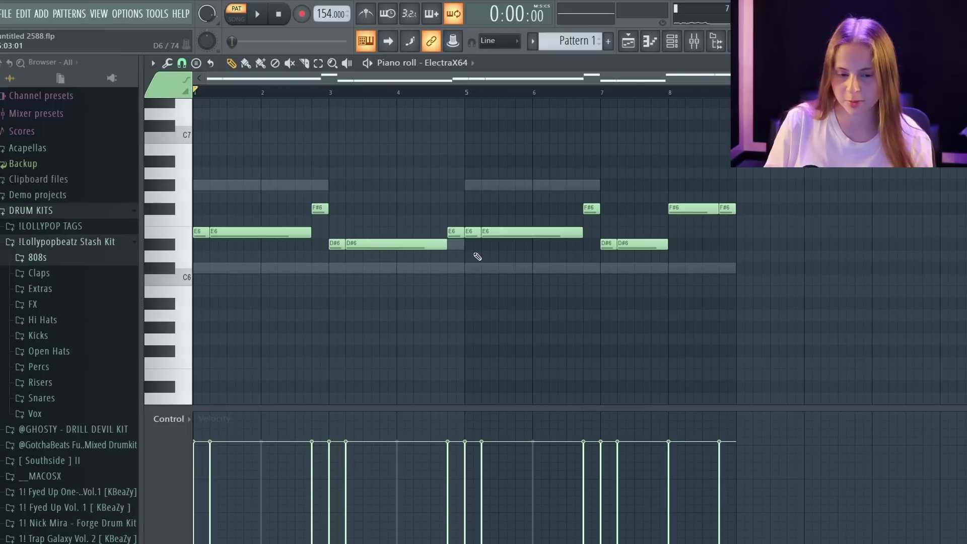
{"action": "key", "text": "ctrl+Up"}
{"action": "scroll", "coordinate": [469, 252], "scroll_direction": "up", "scroll_amount": 3}
{"action": "key", "text": "space"}
{"action": "key", "text": "ctrl+Down"}
{"action": "key", "text": "space"}
{"action": "scroll", "coordinate": [514, 241], "scroll_direction": "down", "scroll_amount": 3}
{"action": "key", "text": "ctrl+Down"}
{"action": "key", "text": "space"}
{"action": "scroll", "coordinate": [282, 246], "scroll_direction": "down", "scroll_amount": 3}
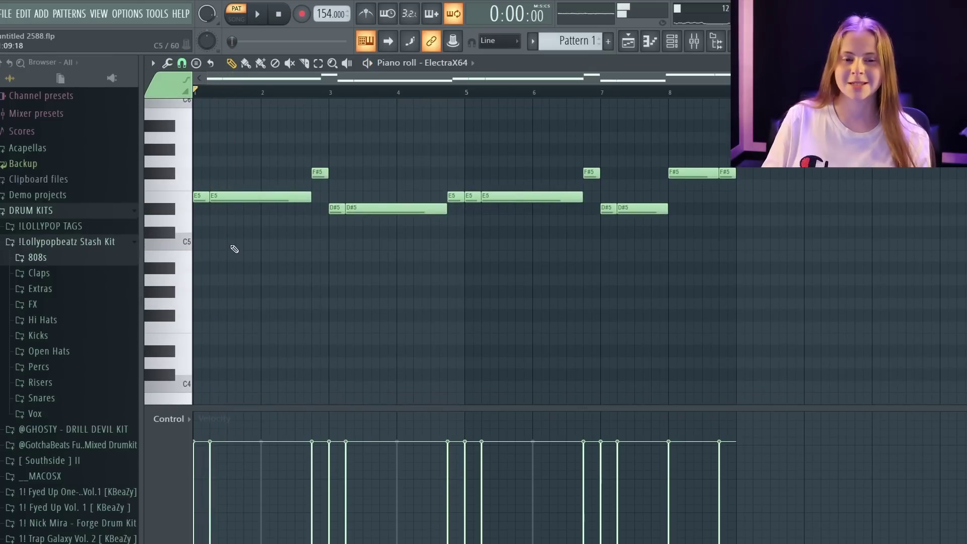
Add C#5 harmony notes to the ElectraX64 melody, one held under the opening E5 notes and another starting at bar 3
{"action": "key", "text": "space"}
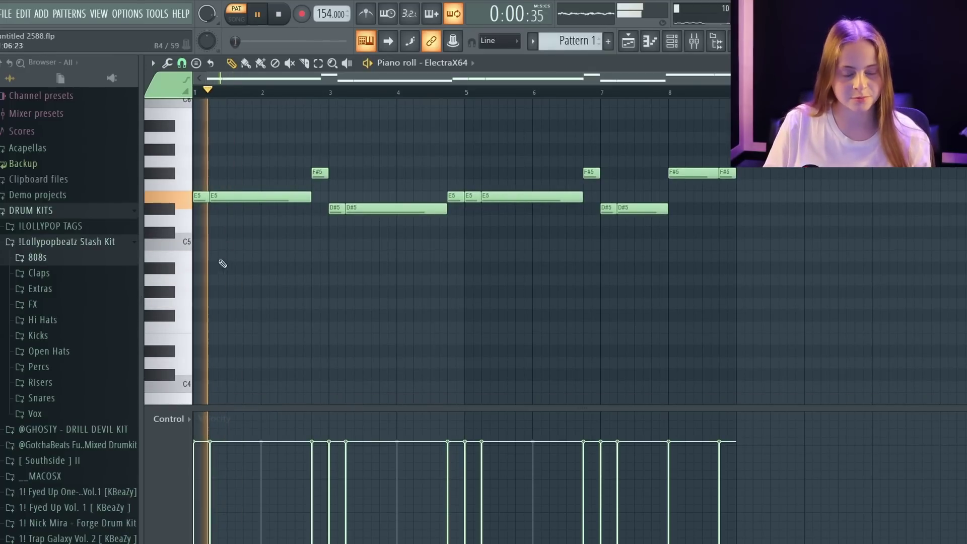
{"action": "left_click", "coordinate": [201, 255]}
{"action": "key", "text": "space"}
{"action": "left_click_drag", "start_coordinate": [161, 233], "coordinate": [161, 222]}
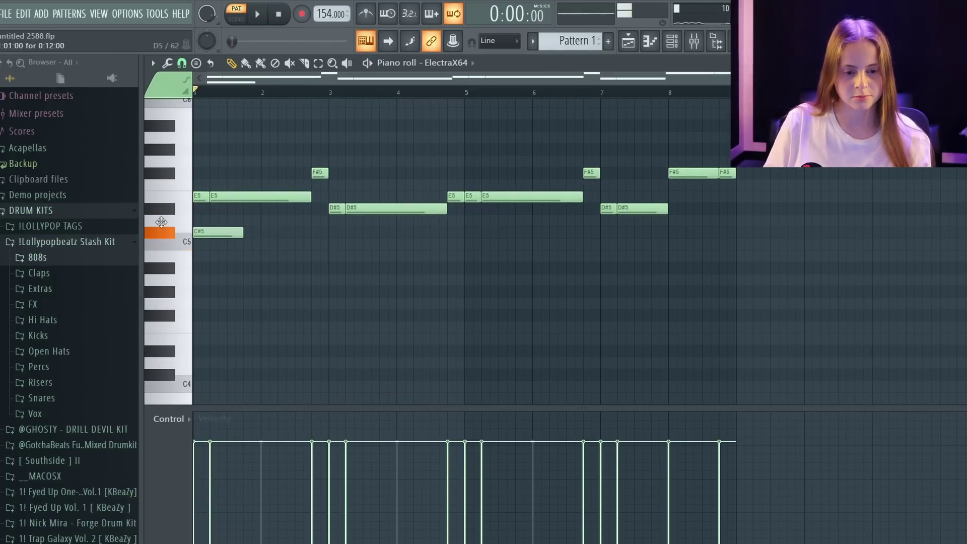
{"action": "key", "text": "space"}
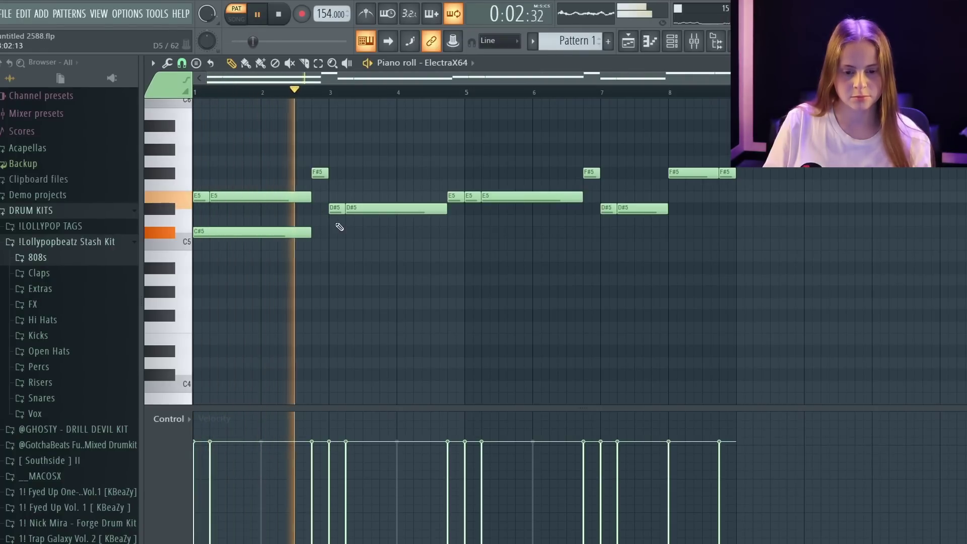
{"action": "left_click", "coordinate": [334, 232]}
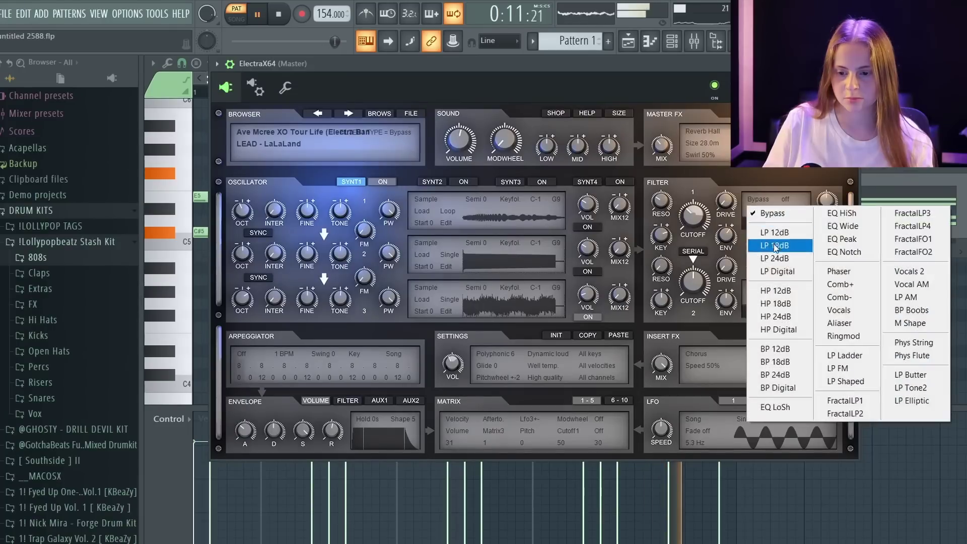
Set ElectraX64's first filter to LP 18dB and remove the modwheel modulation from its cutoff
{"action": "left_click", "coordinate": [771, 244]}
{"action": "right_click", "coordinate": [695, 216]}
{"action": "left_click", "coordinate": [750, 334]}
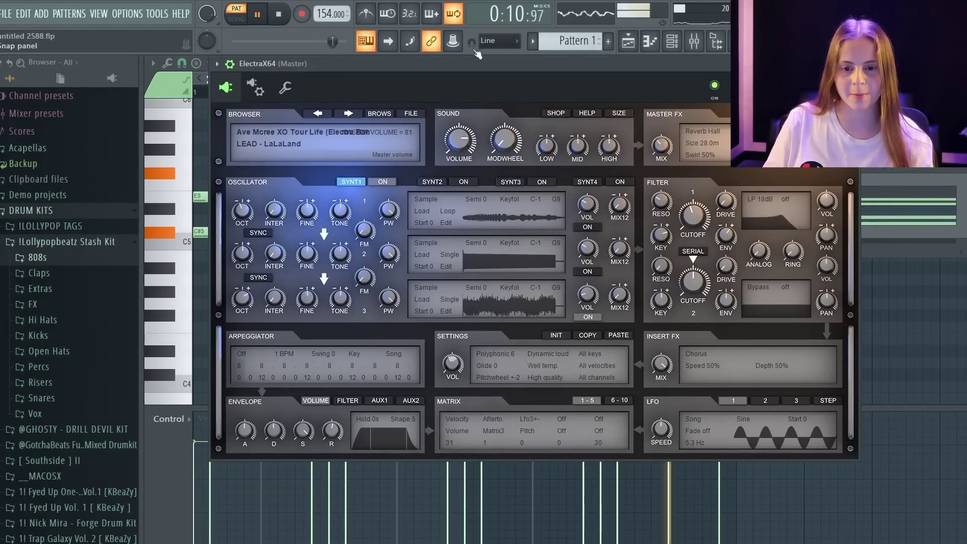
{"action": "left_click_drag", "start_coordinate": [478, 61], "coordinate": [477, 330]}
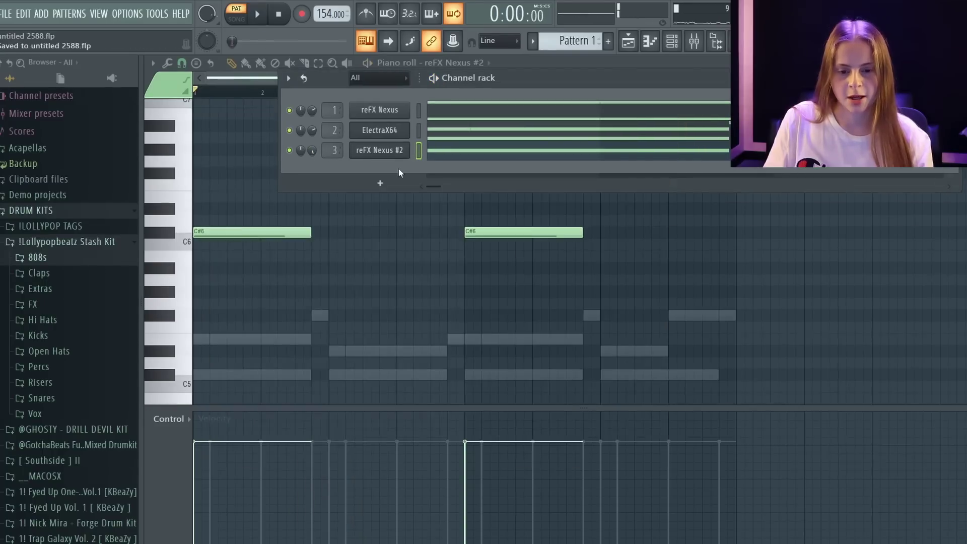
Add an Xpand!2_x64 channel and load its Hybrid Brass preset from the Brass + Woodwind category
{"action": "left_click", "coordinate": [379, 172]}
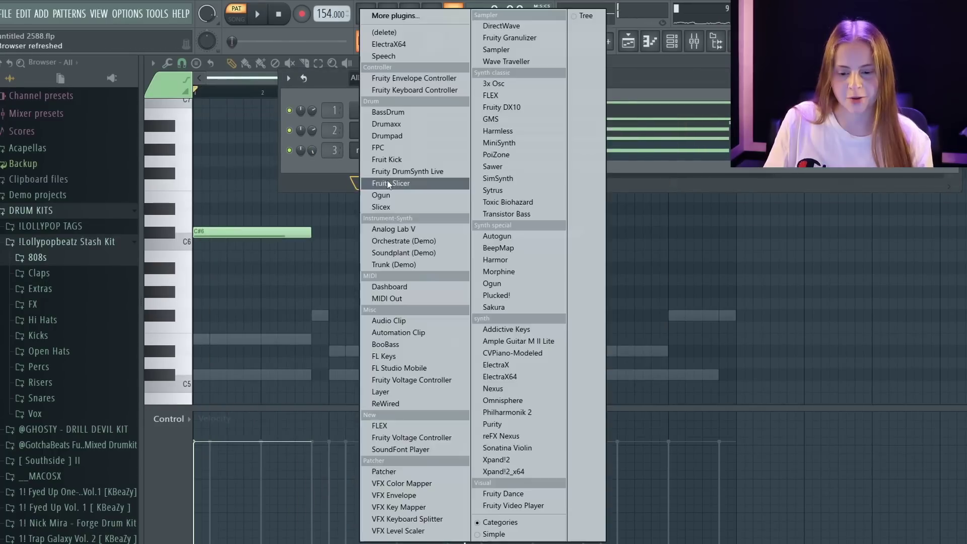
{"action": "left_click", "coordinate": [531, 475]}
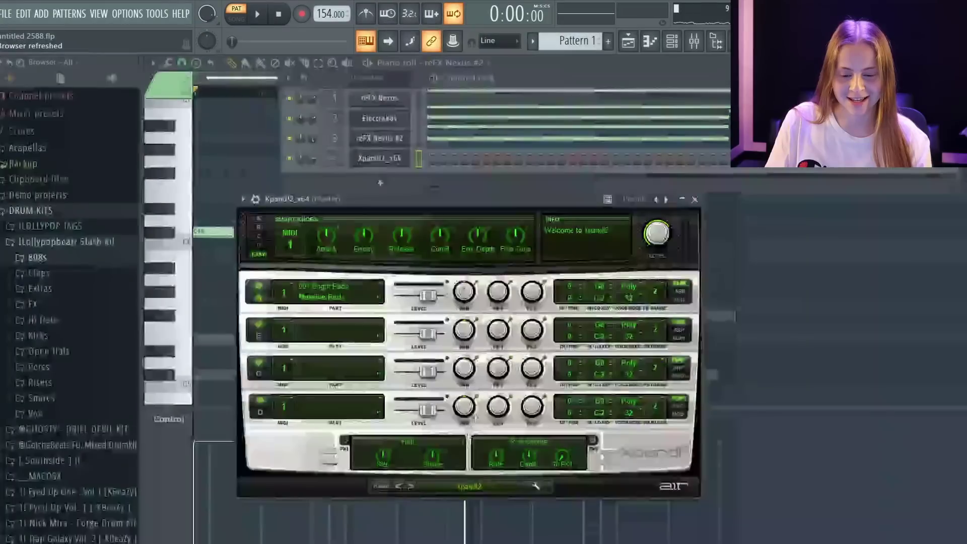
{"action": "left_click", "coordinate": [488, 482]}
{"action": "mouse_move", "coordinate": [488, 478]}
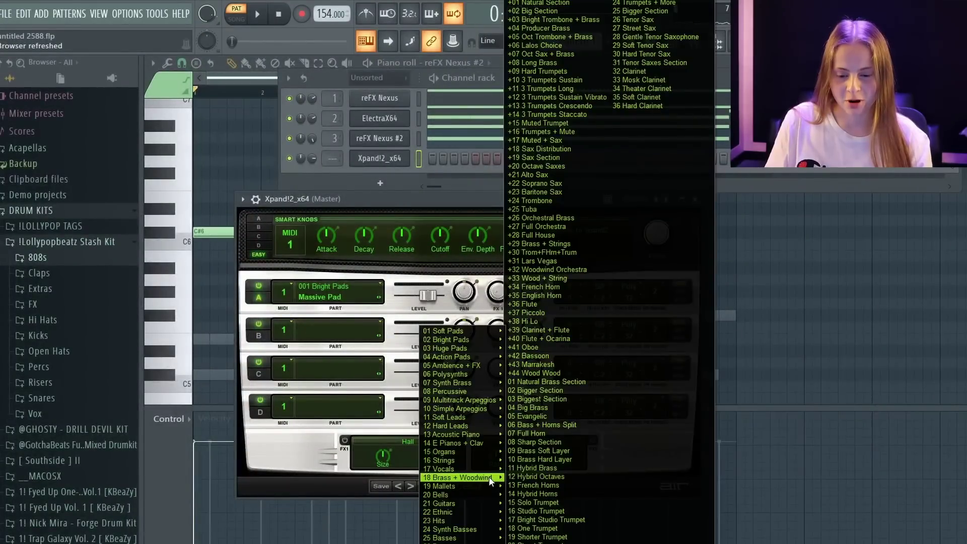
{"action": "left_click", "coordinate": [536, 468]}
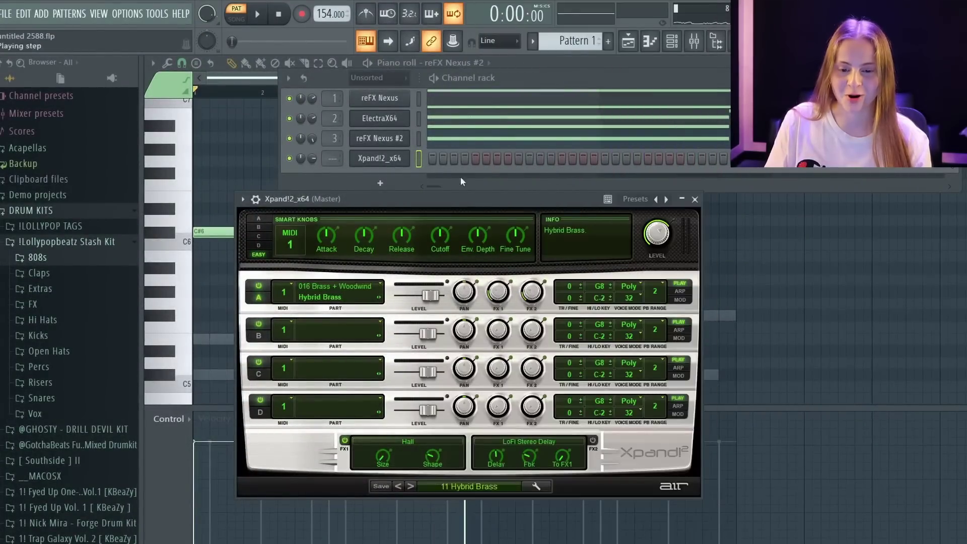
Enter two consecutive two-bar C#3 notes in the Xpand!2_x64 piano roll, covering bars 1 to 4
{"action": "left_click", "coordinate": [400, 160]}
{"action": "scroll", "coordinate": [272, 203], "scroll_direction": "down", "scroll_amount": 6}
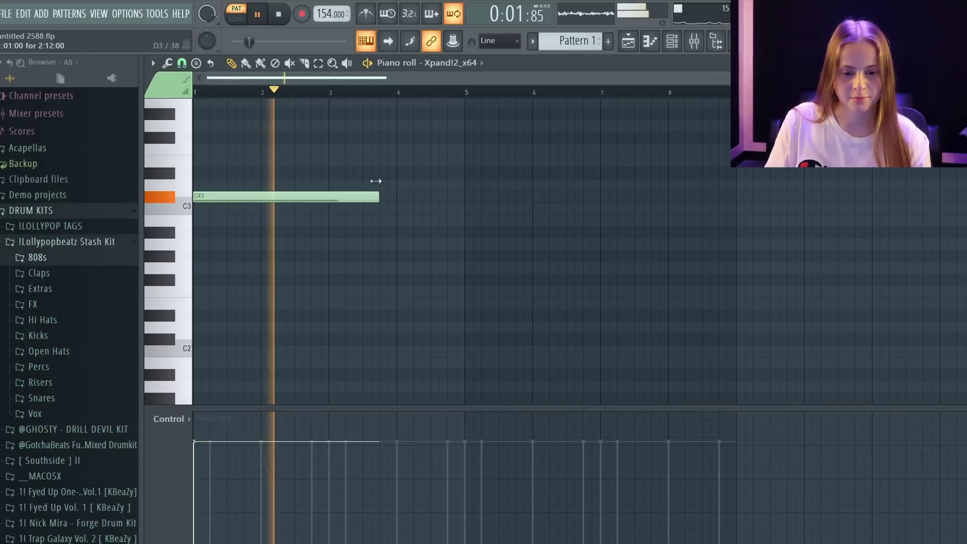
{"action": "left_click_drag", "start_coordinate": [378, 196], "coordinate": [328, 196]}
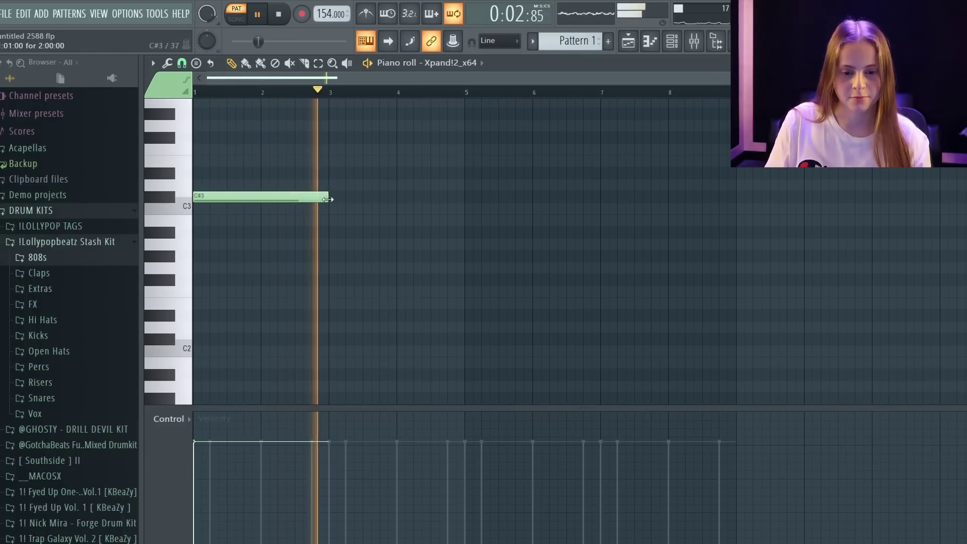
{"action": "left_click", "coordinate": [414, 196]}
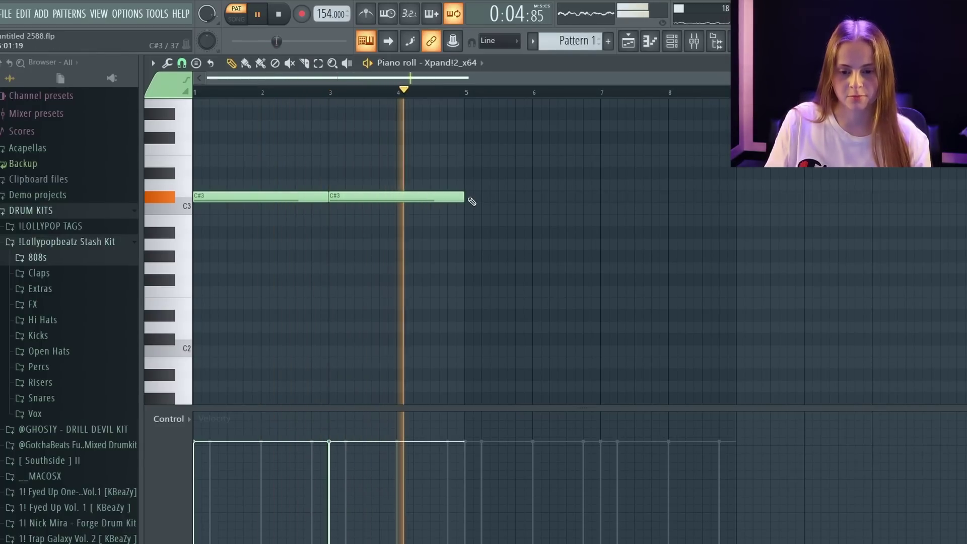
Add a two-bar A2 note at bar 5 and a two-bar F#2 note at bar 7 to the Xpand!2_x64 part
{"action": "key", "text": "space"}
{"action": "left_click_drag", "start_coordinate": [461, 220], "coordinate": [462, 252]}
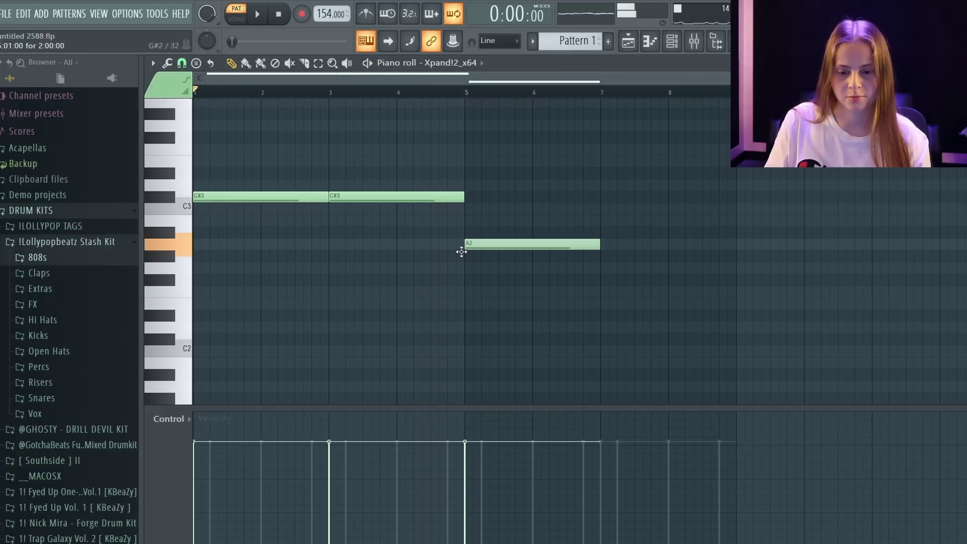
{"action": "left_click", "coordinate": [467, 92]}
{"action": "key", "text": "space"}
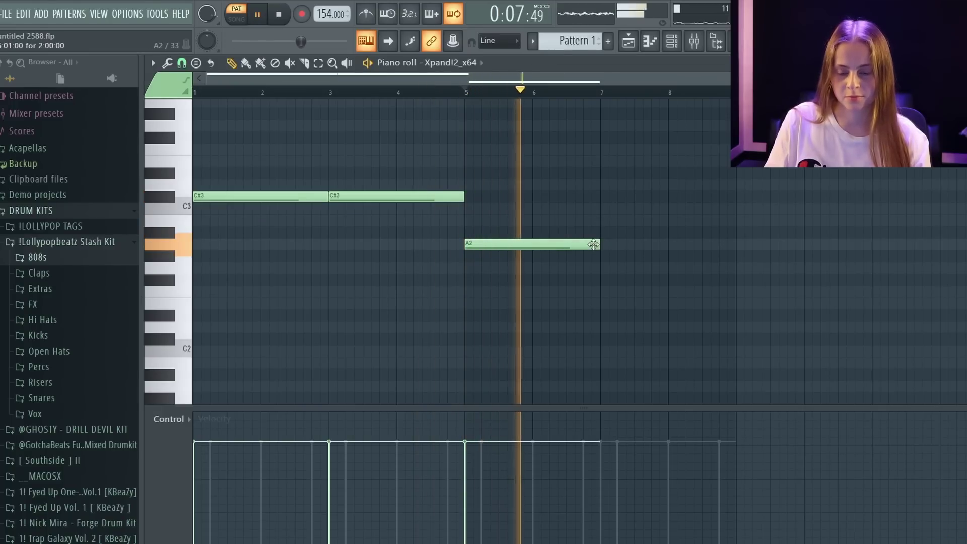
{"action": "left_click", "coordinate": [603, 280]}
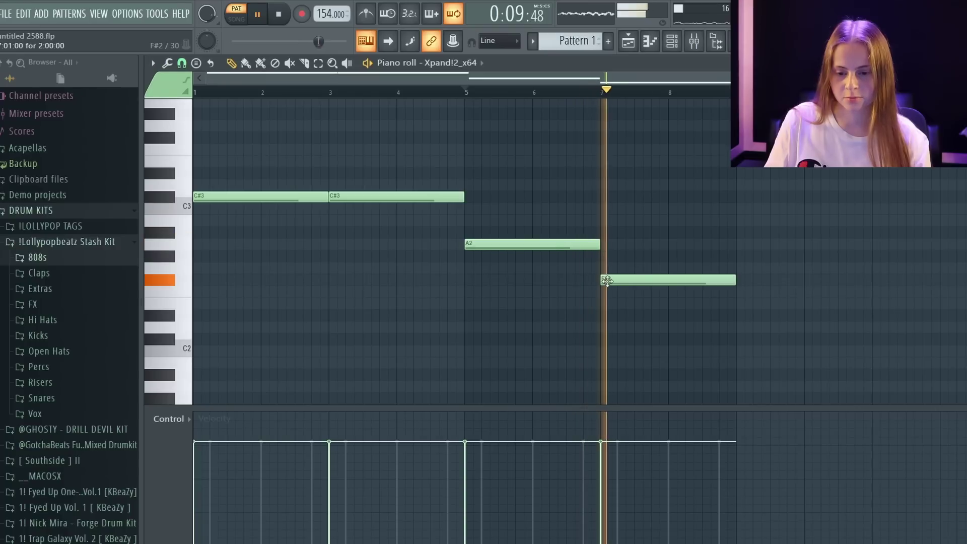
{"action": "scroll", "coordinate": [627, 282], "scroll_direction": "up", "scroll_amount": 2}
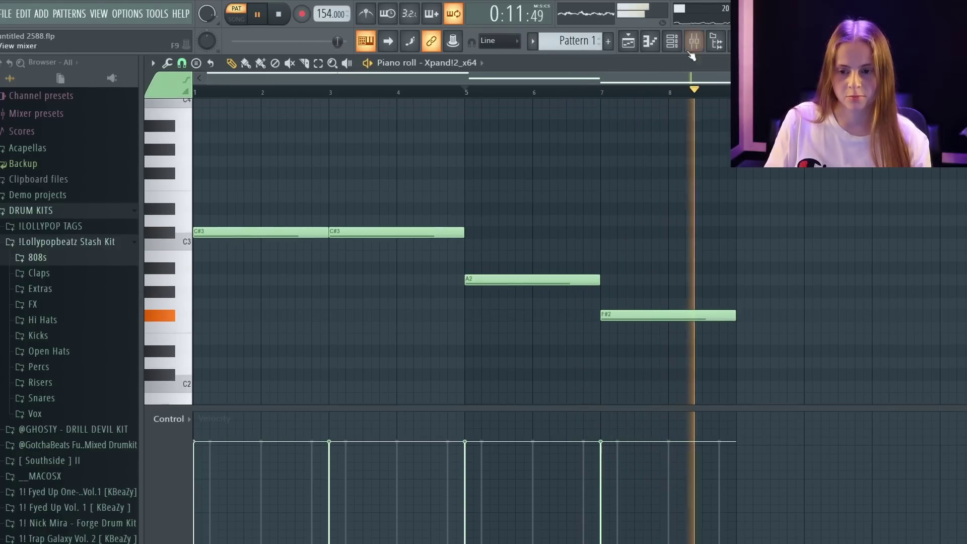
Transpose all channels up by 1 semitone and play the pattern back to hear the new key
{"action": "key", "text": "F6"}
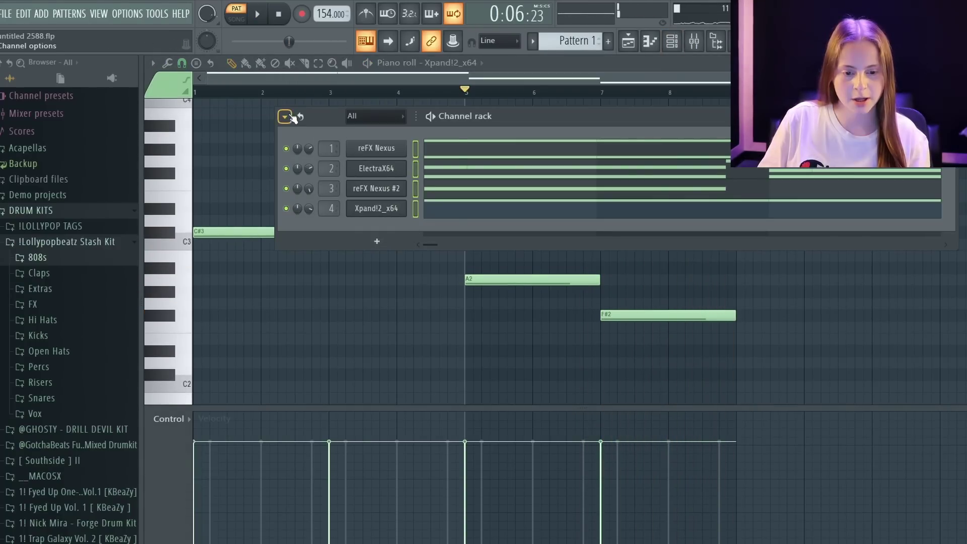
{"action": "left_click", "coordinate": [285, 117]}
{"action": "left_click", "coordinate": [319, 272]}
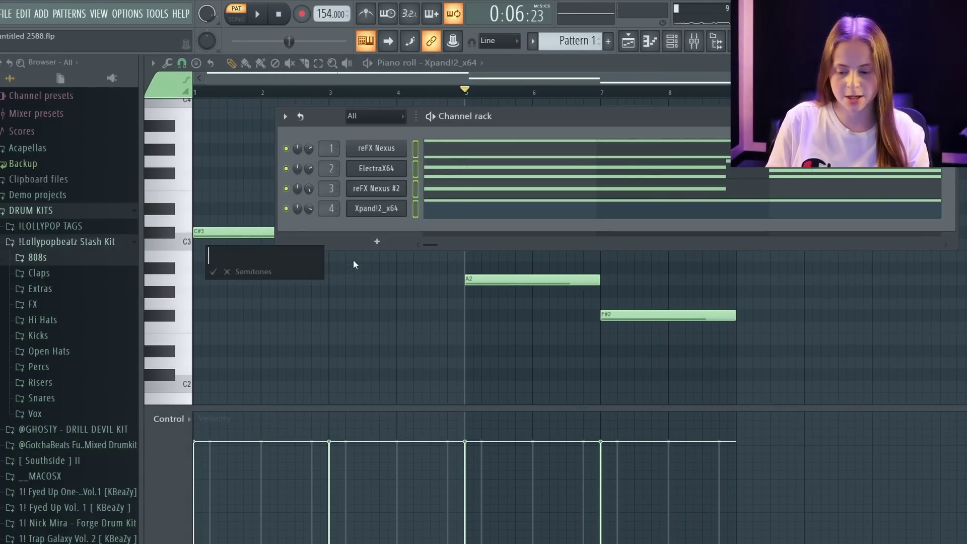
{"action": "type", "text": "1"}
{"action": "key", "text": "Return"}
{"action": "key", "text": "space"}
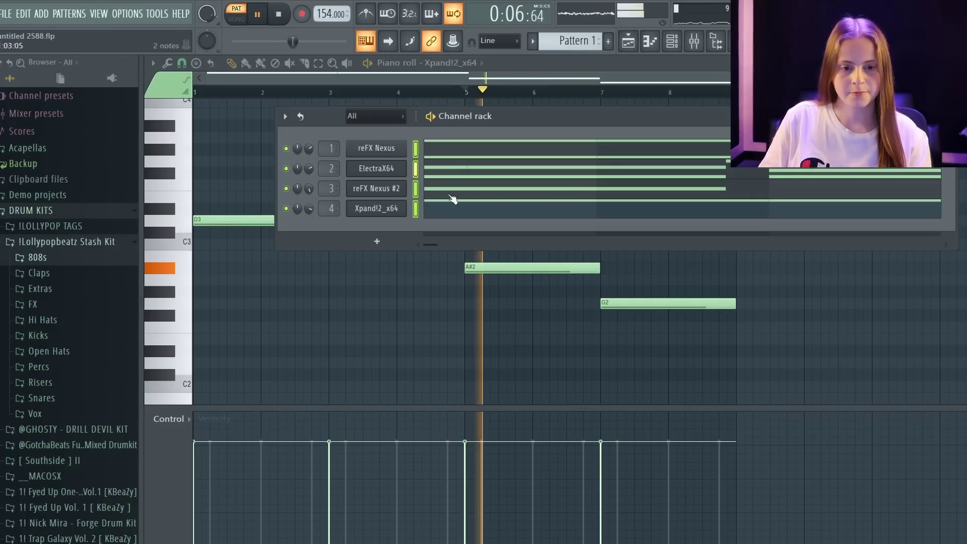
{"action": "key", "text": "space"}
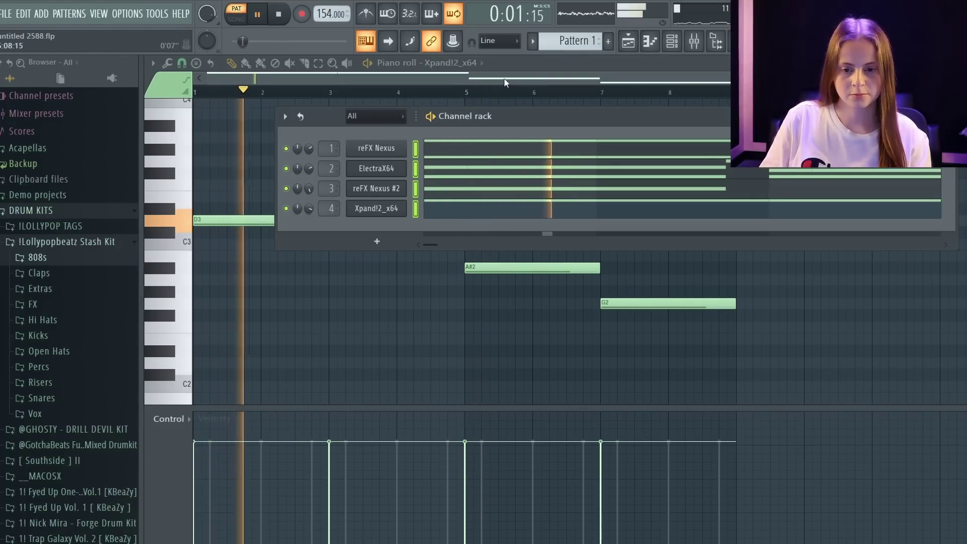
{"action": "key", "text": "F6"}
{"action": "key", "text": "space"}
Enter the opening melody in the piano roll of an FL Keys channel, from D6 at bar 1 to F5 in bar 3
{"action": "key", "text": "F6"}
{"action": "left_click", "coordinate": [383, 217]}
{"action": "right_click", "coordinate": [409, 211]}
{"action": "left_click", "coordinate": [428, 217]}
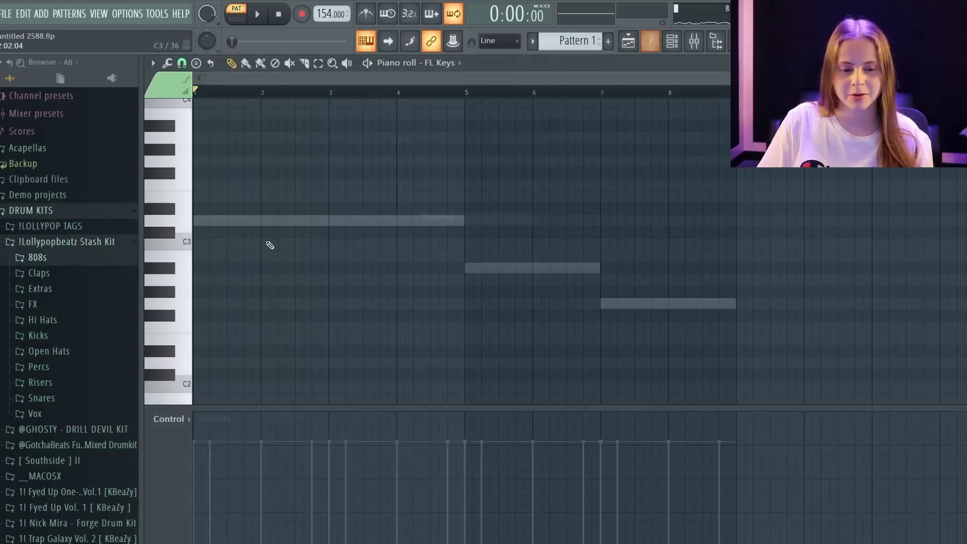
{"action": "scroll", "coordinate": [268, 243], "scroll_direction": "up", "scroll_amount": 12}
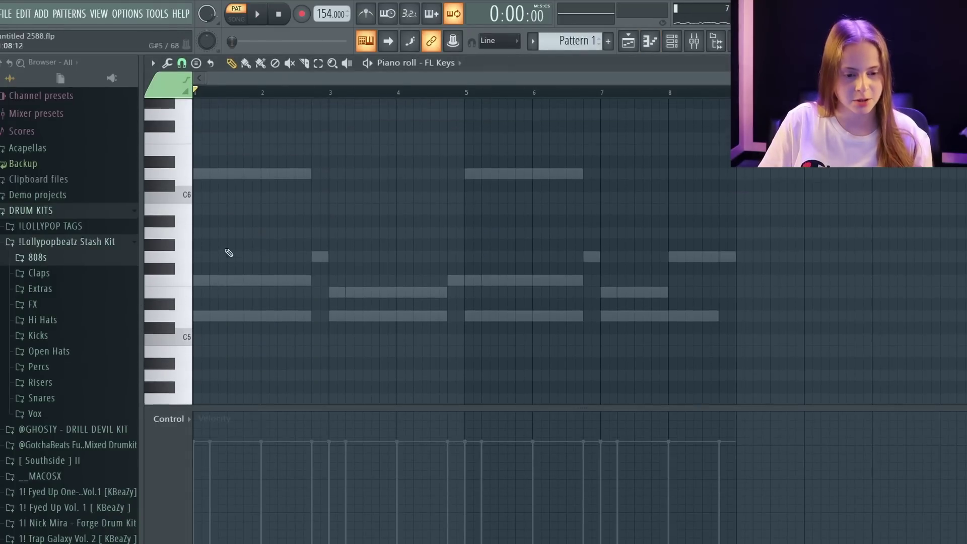
{"action": "scroll", "coordinate": [218, 287], "scroll_direction": "down", "scroll_amount": 3}
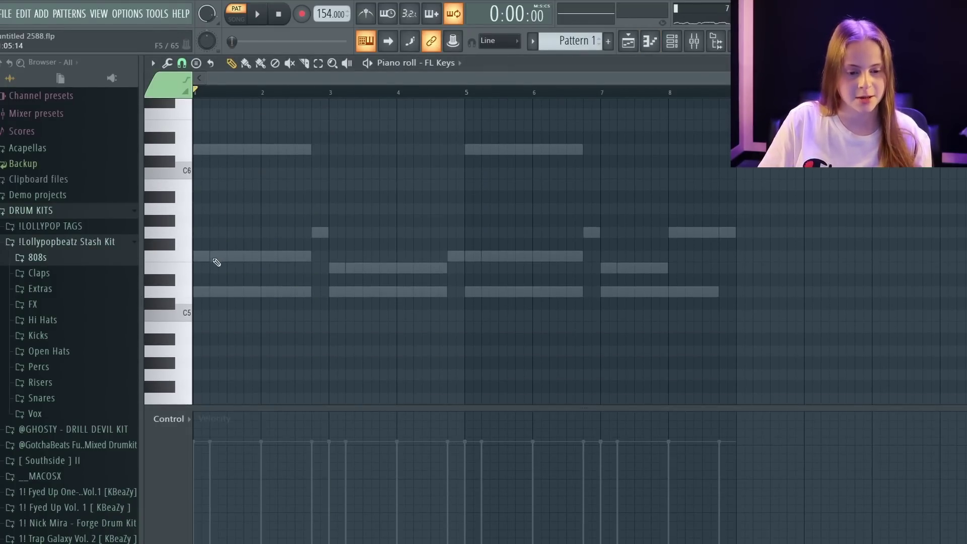
{"action": "scroll", "coordinate": [216, 262], "scroll_direction": "up", "scroll_amount": 1}
{"action": "key", "text": "ctrl+v"}
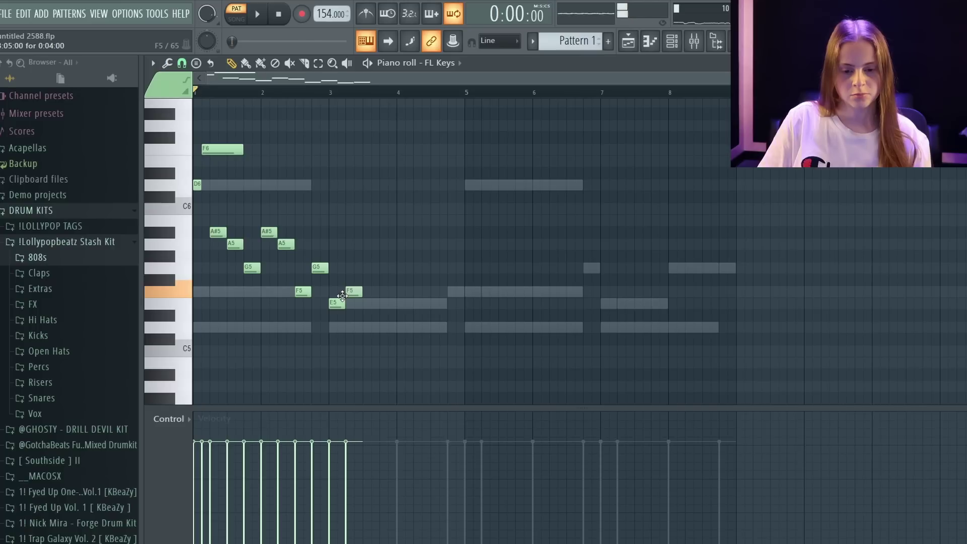
Extend the FL Keys melody with G5 and a half-bar A5 in bar 3 and E5 in bar 4, auditioning it by playback
{"action": "key", "text": "space"}
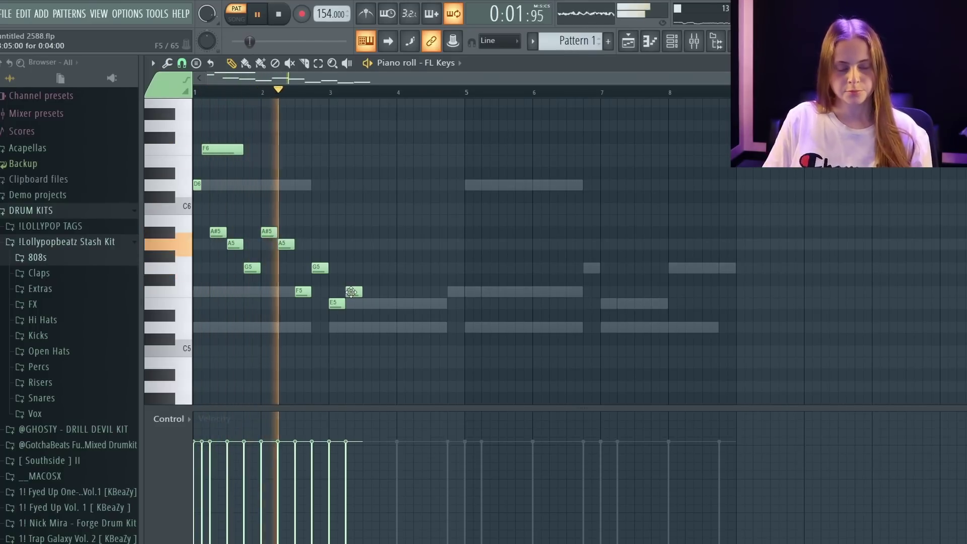
{"action": "left_click", "coordinate": [364, 271]}
{"action": "key", "text": "space"}
{"action": "key", "text": "space"}
{"action": "left_click", "coordinate": [388, 245]}
{"action": "key", "text": "space"}
{"action": "key", "text": "space"}
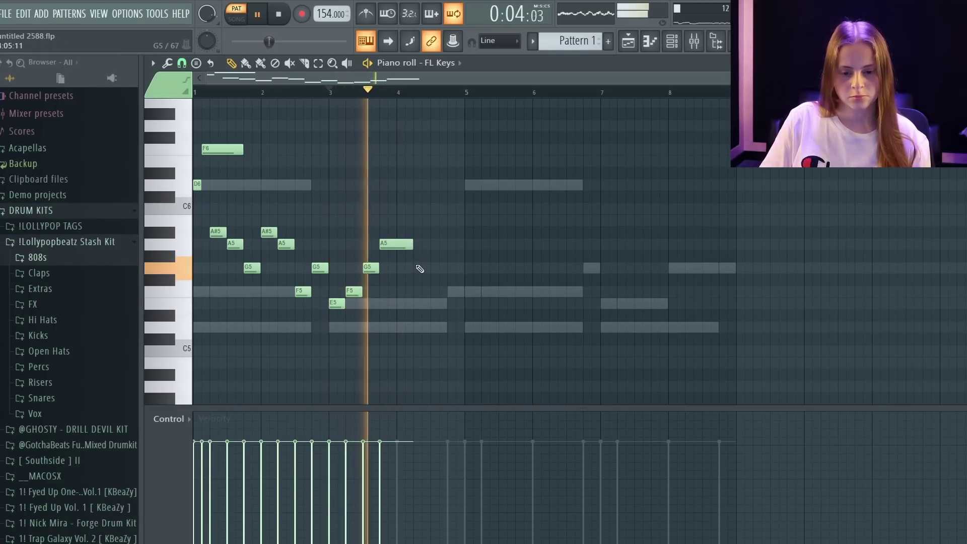
{"action": "left_click", "coordinate": [413, 303]}
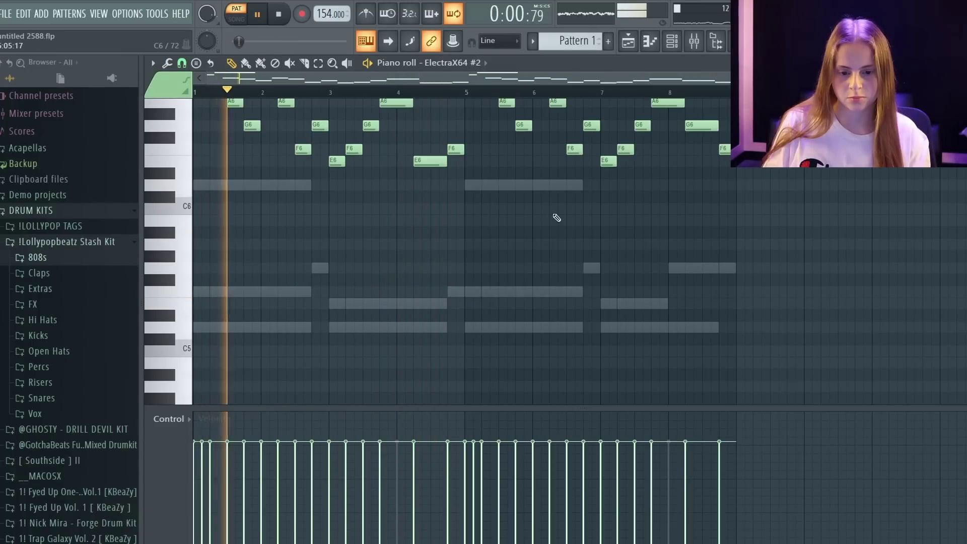
Route the ElectraX64 #2 channel to mixer insert 5, load HalfTime on that insert, and play the pattern
{"action": "scroll", "coordinate": [556, 218], "scroll_direction": "up", "scroll_amount": 4}
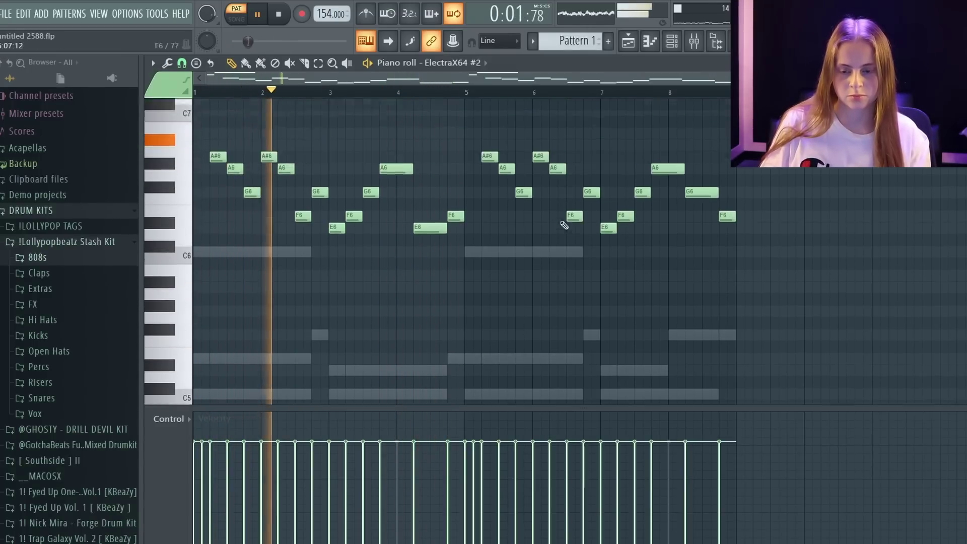
{"action": "key", "text": "F9"}
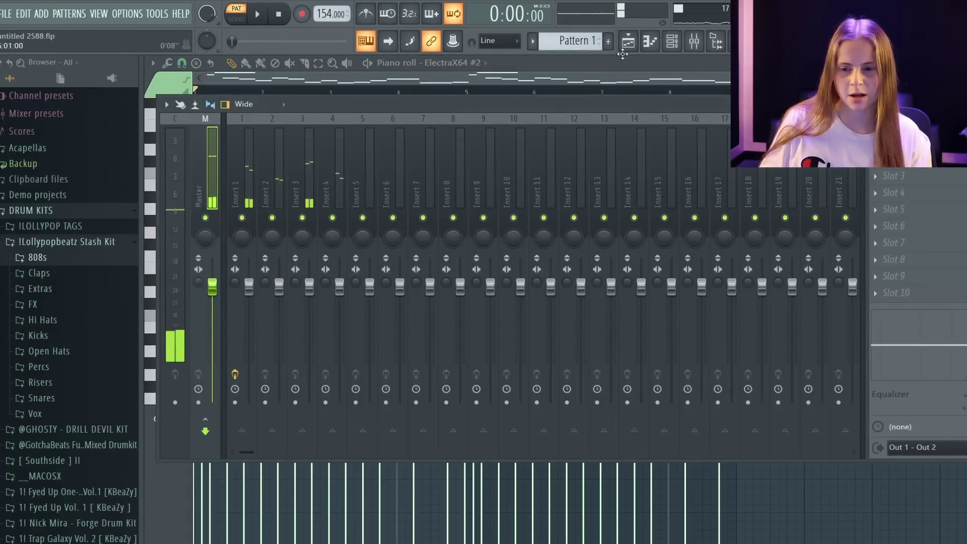
{"action": "left_click", "coordinate": [672, 44]}
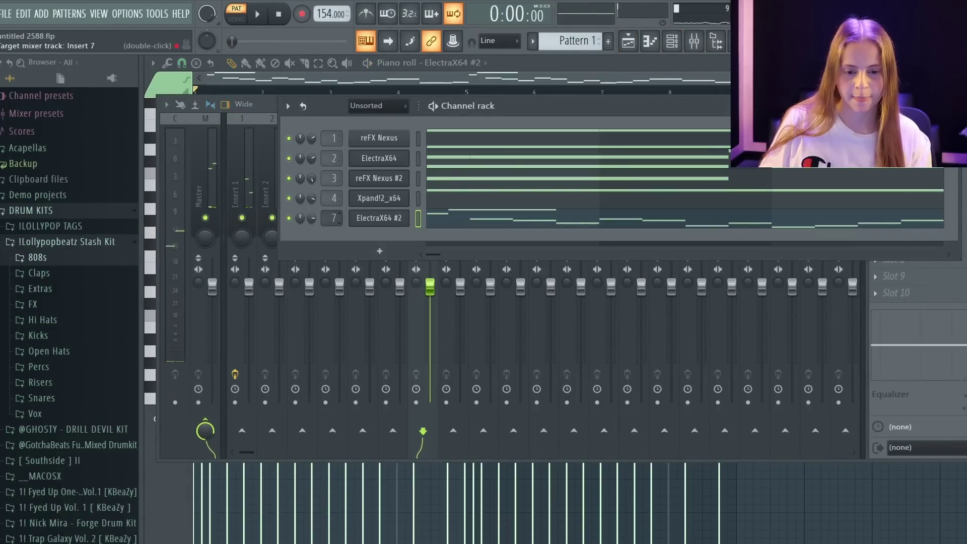
{"action": "left_click", "coordinate": [627, 136]}
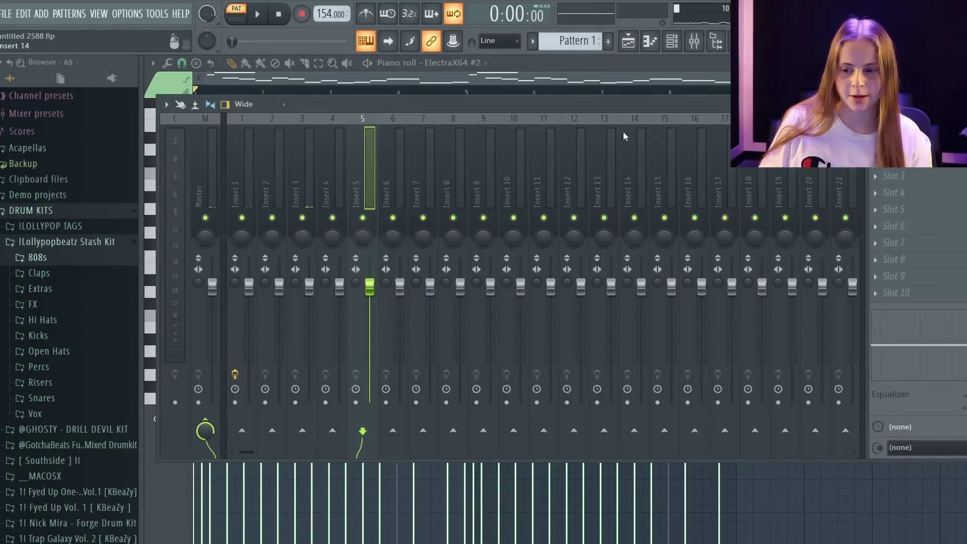
{"action": "left_click", "coordinate": [902, 144]}
{"action": "left_click", "coordinate": [614, 405]}
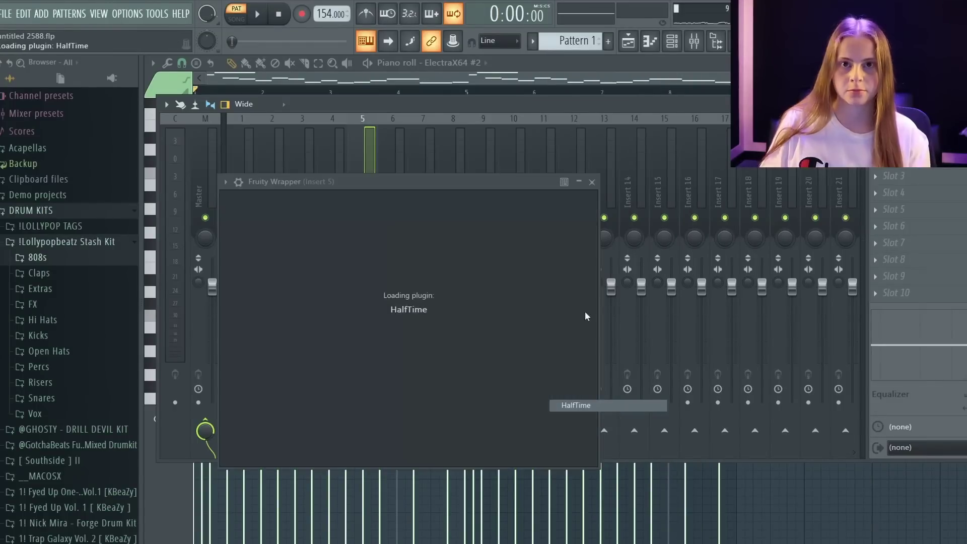
{"action": "key", "text": "space"}
Open ElectraX64 #2 during playback and change the type of its first filter
{"action": "key", "text": "F6"}
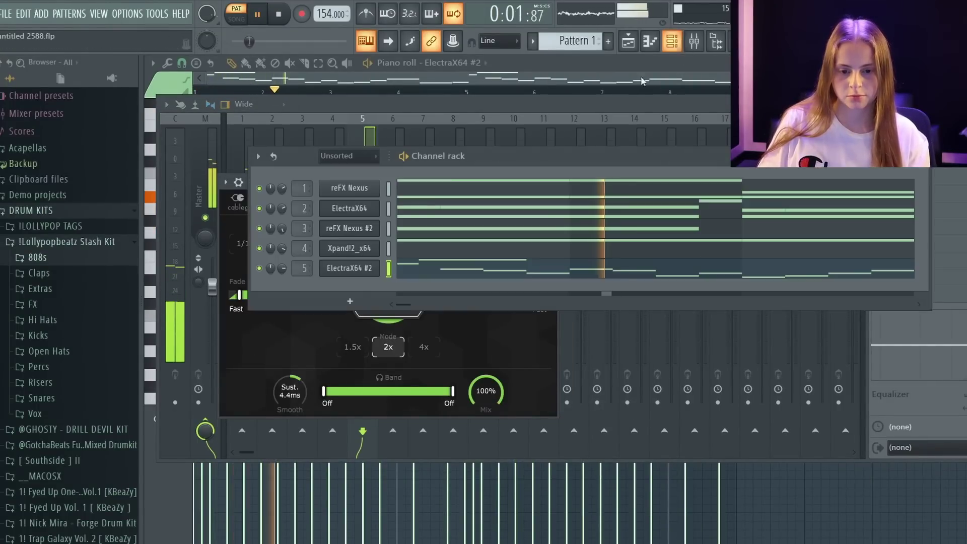
{"action": "left_click", "coordinate": [354, 270]}
{"action": "left_click_drag", "start_coordinate": [408, 285], "coordinate": [409, 102]}
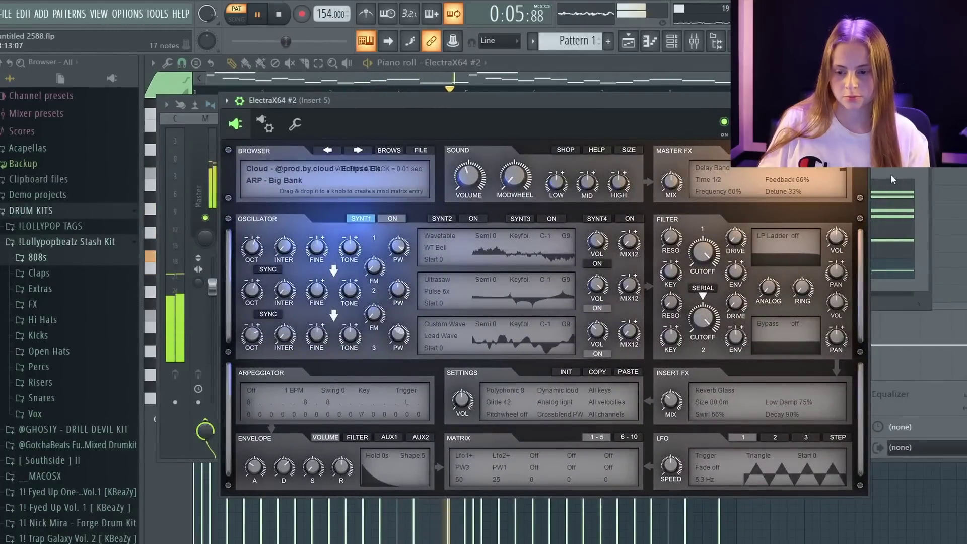
{"action": "left_click", "coordinate": [755, 241]}
{"action": "left_click", "coordinate": [776, 272]}
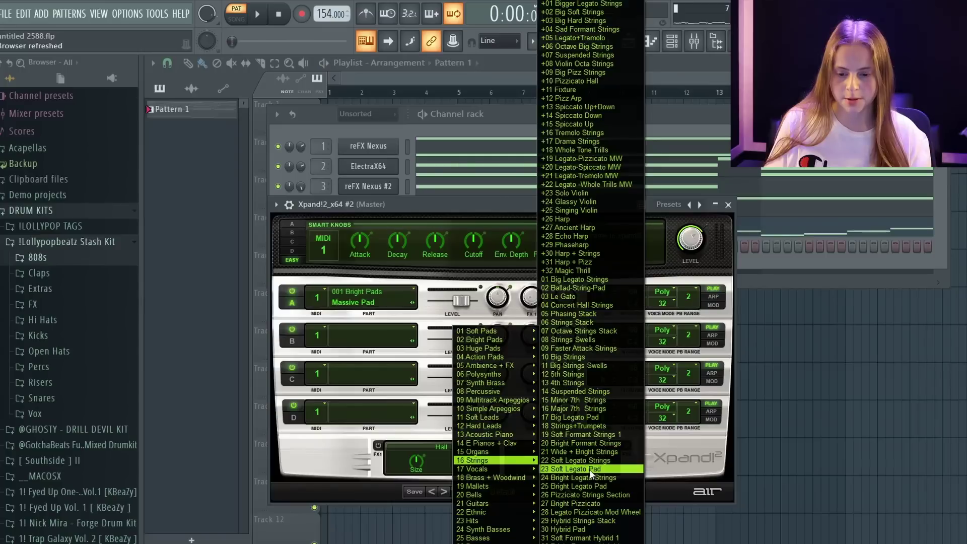
Load a Soft Legato preset from the Strings category in Xpand!2_x64 #2 and open that channel's piano roll
{"action": "left_click", "coordinate": [606, 463]}
{"action": "left_click_drag", "start_coordinate": [473, 201], "coordinate": [451, 294]}
{"action": "right_click", "coordinate": [398, 242]}
{"action": "left_click", "coordinate": [415, 247]}
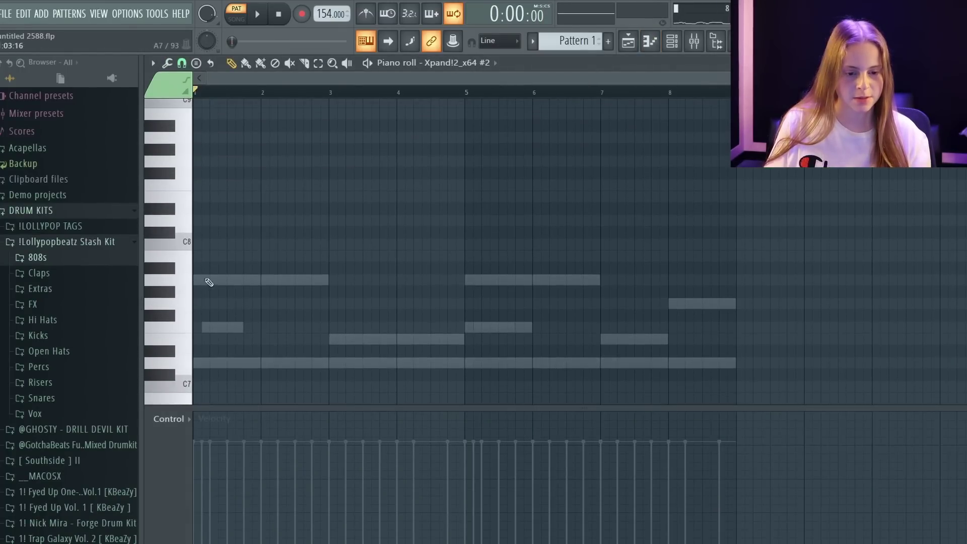
Place a half-bar D note at bar 1 of the Xpand!2_x64 #2 part, lowering it from D7 to D6 while auditioning
{"action": "scroll", "coordinate": [283, 340], "scroll_direction": "down", "scroll_amount": 3}
{"action": "key", "text": "space"}
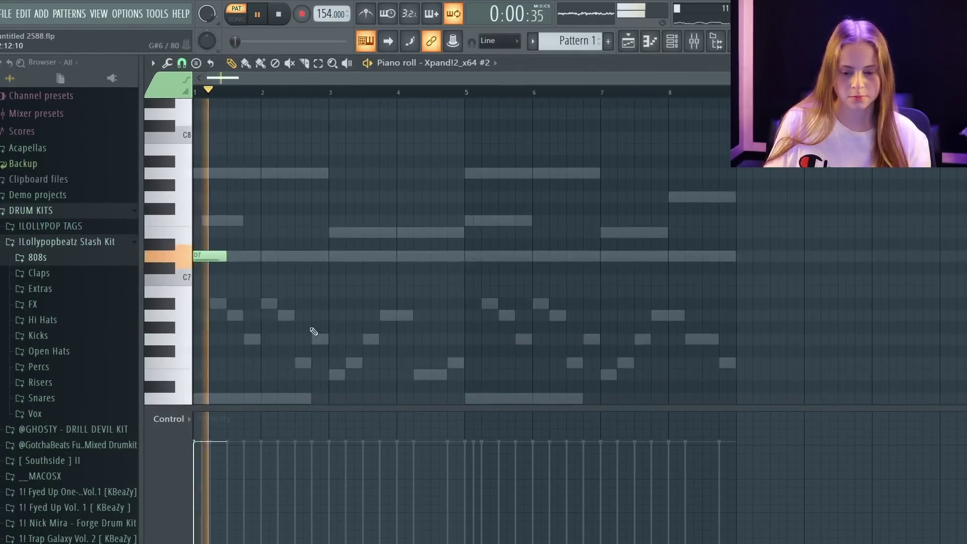
{"action": "scroll", "coordinate": [314, 331], "scroll_direction": "down", "scroll_amount": 4}
{"action": "key", "text": "space"}
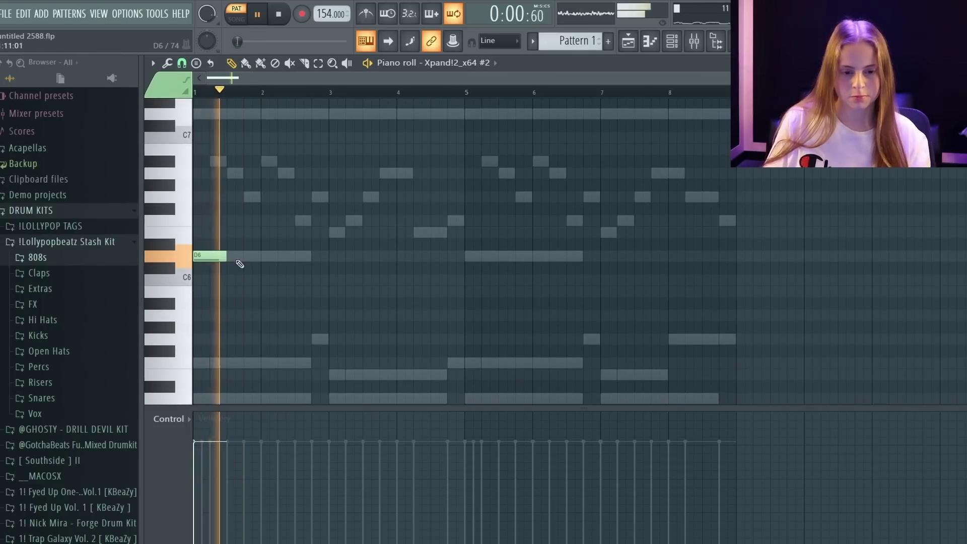
Add half-bar notes to the Xpand!2_x64 #2 part: G5 at bar 3, F5 at bar 5 and E5 at bar 7
{"action": "left_click_drag", "start_coordinate": [335, 338], "coordinate": [367, 334]}
{"action": "scroll", "coordinate": [372, 329], "scroll_direction": "down", "scroll_amount": 2}
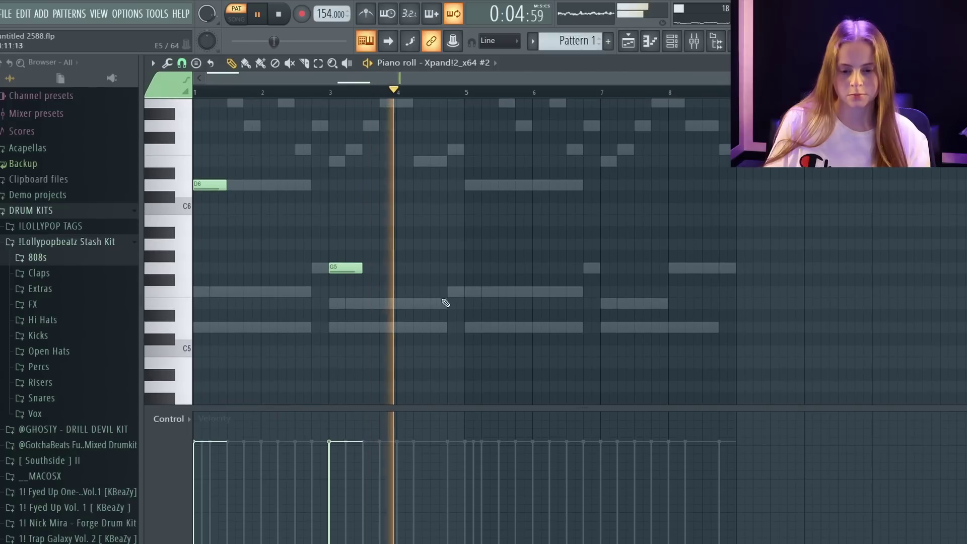
{"action": "left_click", "coordinate": [482, 291]}
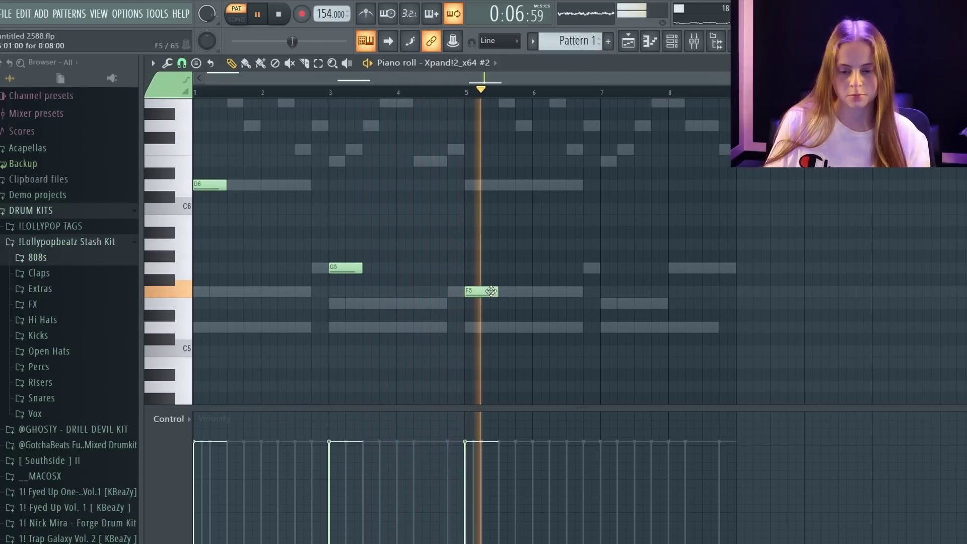
{"action": "left_click", "coordinate": [607, 304]}
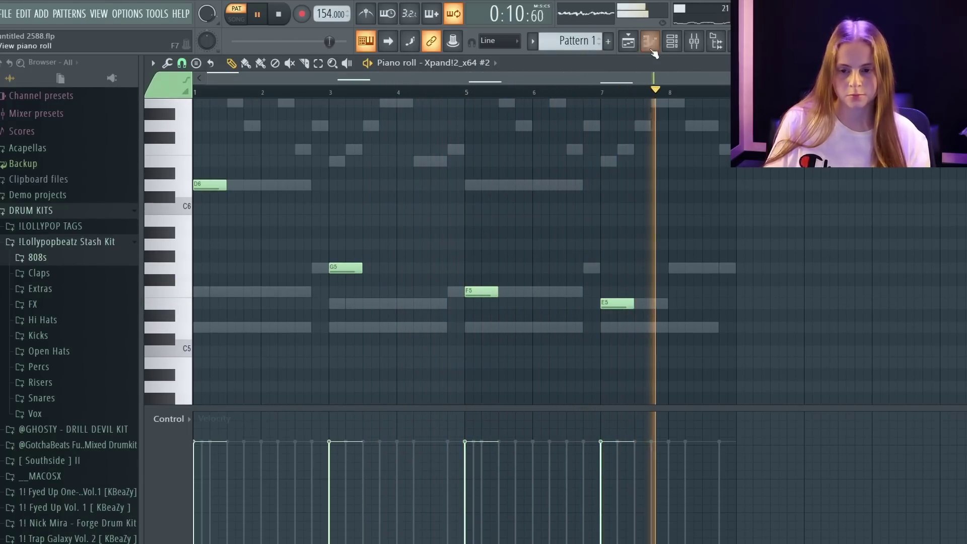
Load the fye brass sample from the stash kit's Extras folder and shift its pitch by +200 cents
{"action": "key", "text": "F5"}
{"action": "key", "text": "F6"}
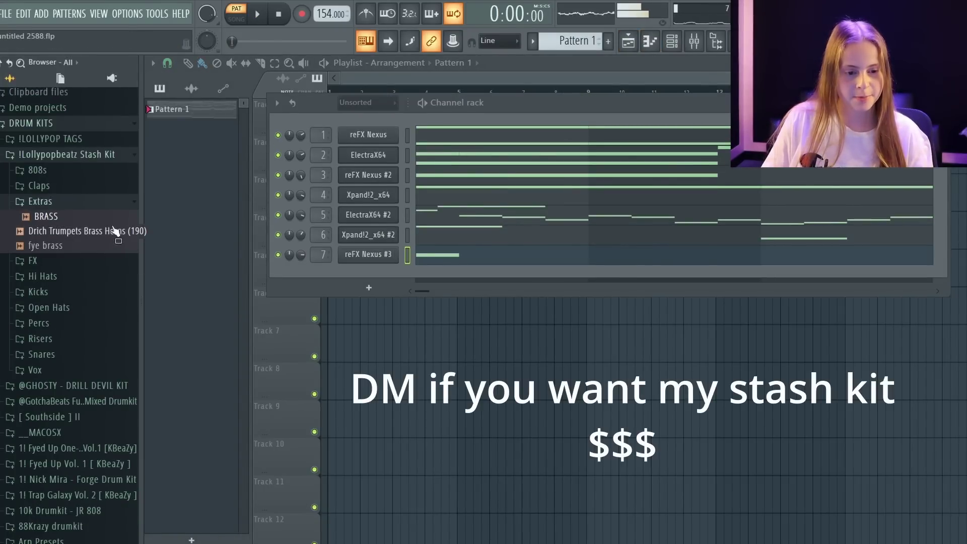
{"action": "right_click", "coordinate": [98, 249]}
{"action": "left_click", "coordinate": [116, 257]}
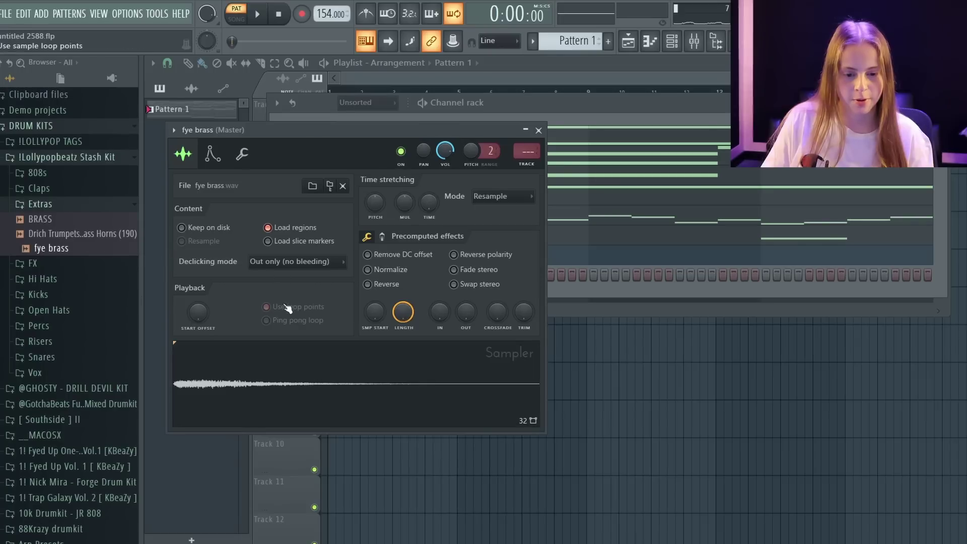
{"action": "left_click", "coordinate": [241, 154]}
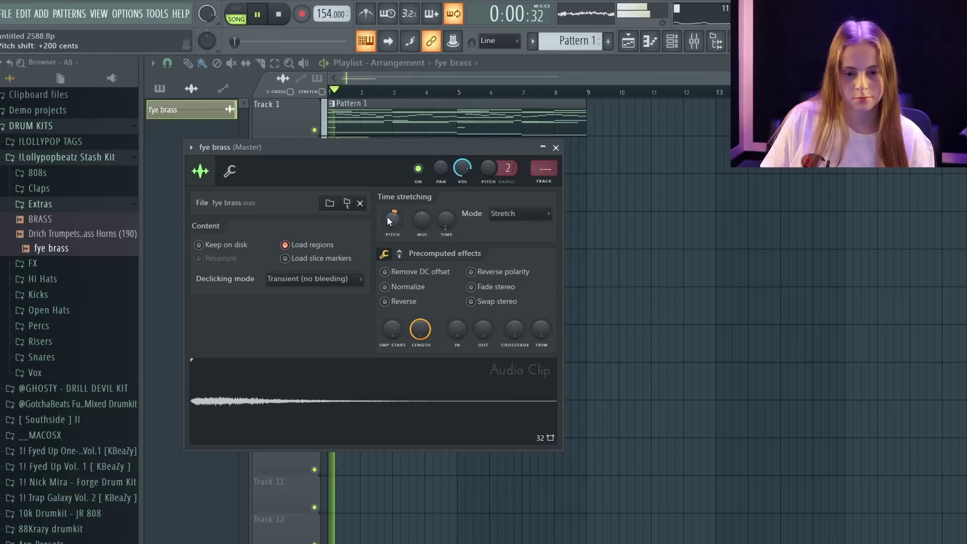
{"action": "left_click", "coordinate": [557, 147]}
Place a fye brass clip on the playlist's second track around bar 5 and play the song back
{"action": "key", "text": "space"}
{"action": "left_click", "coordinate": [487, 145]}
{"action": "key", "text": "space"}
Load Gross Beat with a Nick Mira preset on mixer insert 1 and select its DarkReverse time pattern, playing the song
{"action": "key", "text": "F9"}
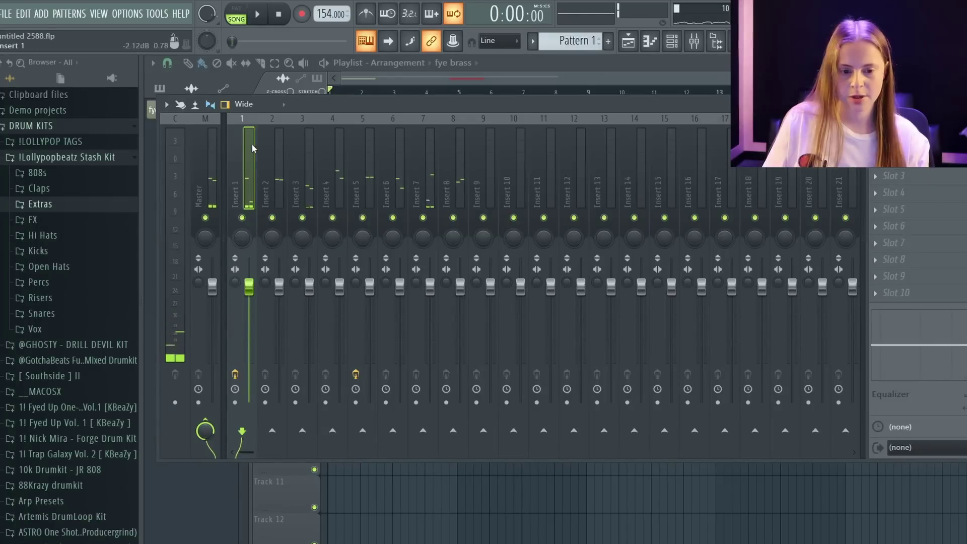
{"action": "left_click", "coordinate": [892, 175]}
{"action": "left_click", "coordinate": [749, 238]}
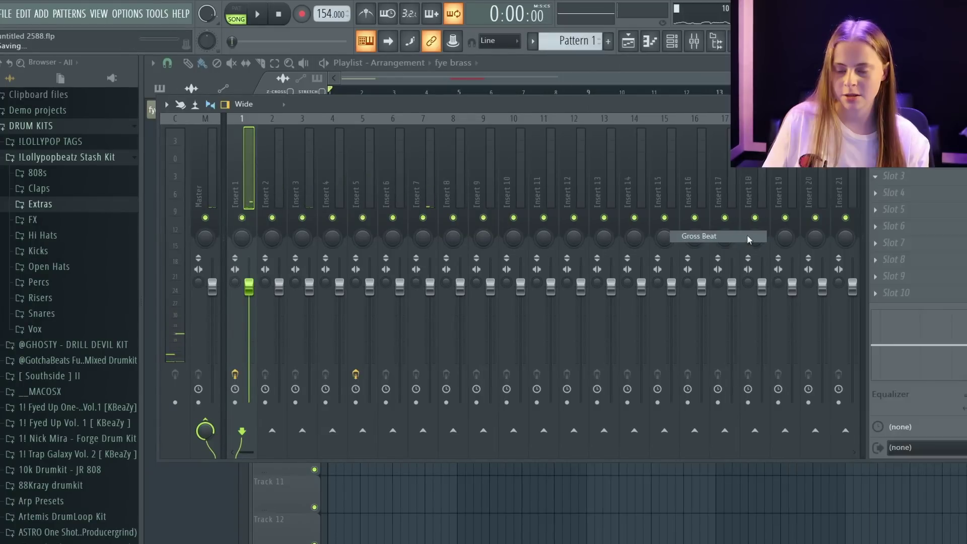
{"action": "left_click", "coordinate": [721, 216]}
{"action": "left_click", "coordinate": [836, 211]}
{"action": "left_click", "coordinate": [365, 299]}
{"action": "key", "text": "space"}
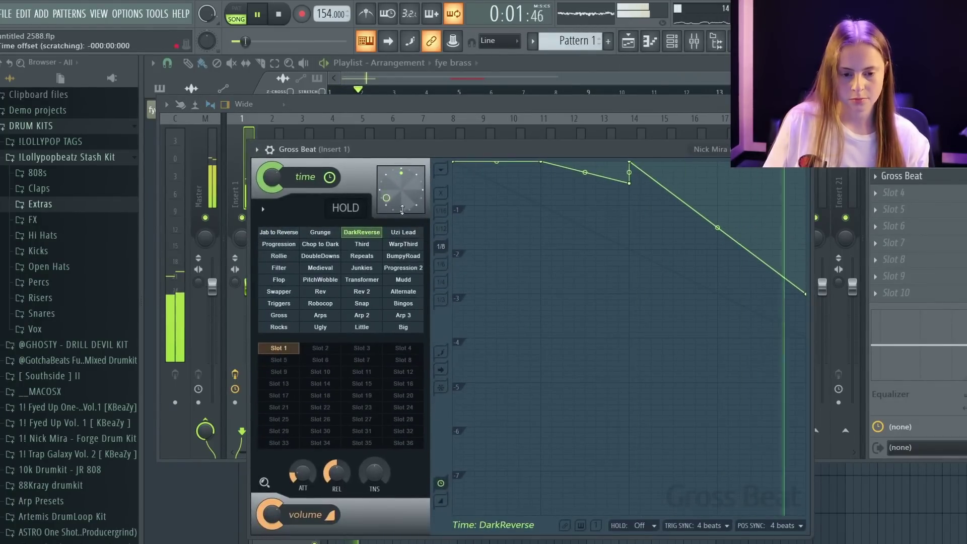
Place Fruity parametric EQ 2 in insert 1's third effect slot and open it while playing the soloed insert
{"action": "left_click", "coordinate": [403, 115]}
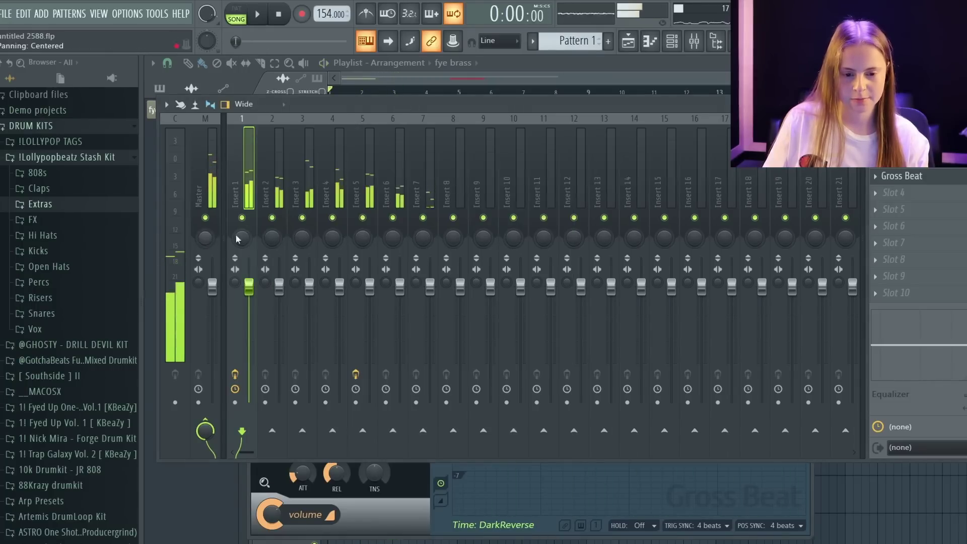
{"action": "left_click", "coordinate": [928, 181]}
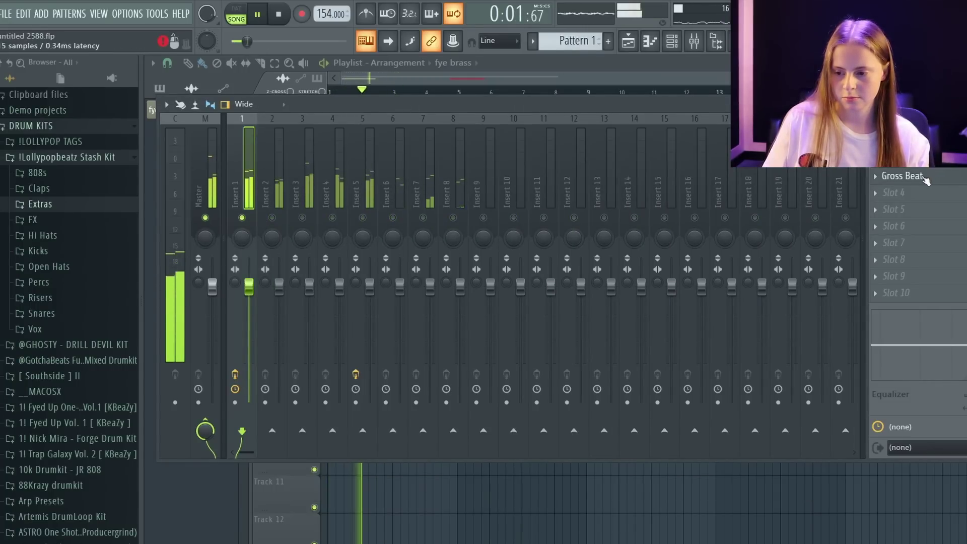
{"action": "key", "text": "space"}
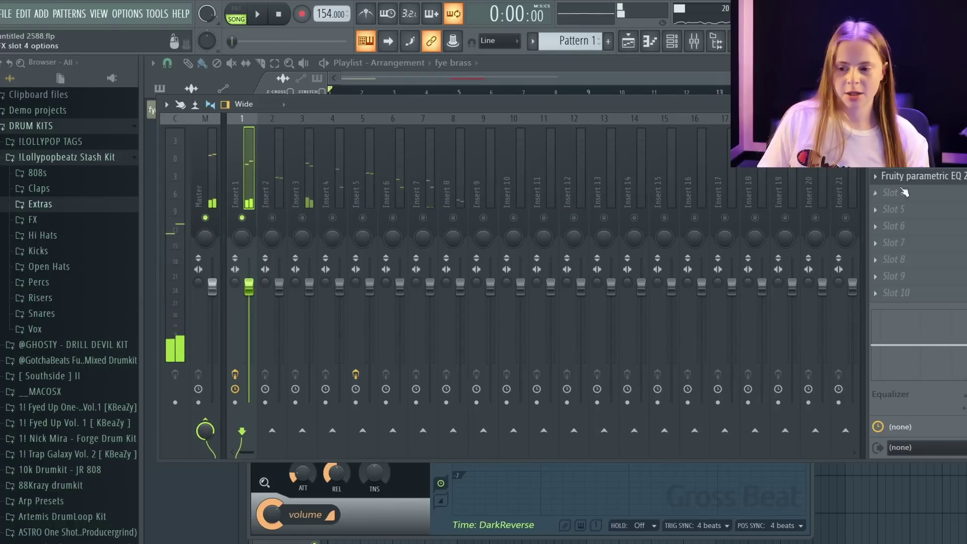
{"action": "left_click", "coordinate": [959, 181]}
{"action": "key", "text": "space"}
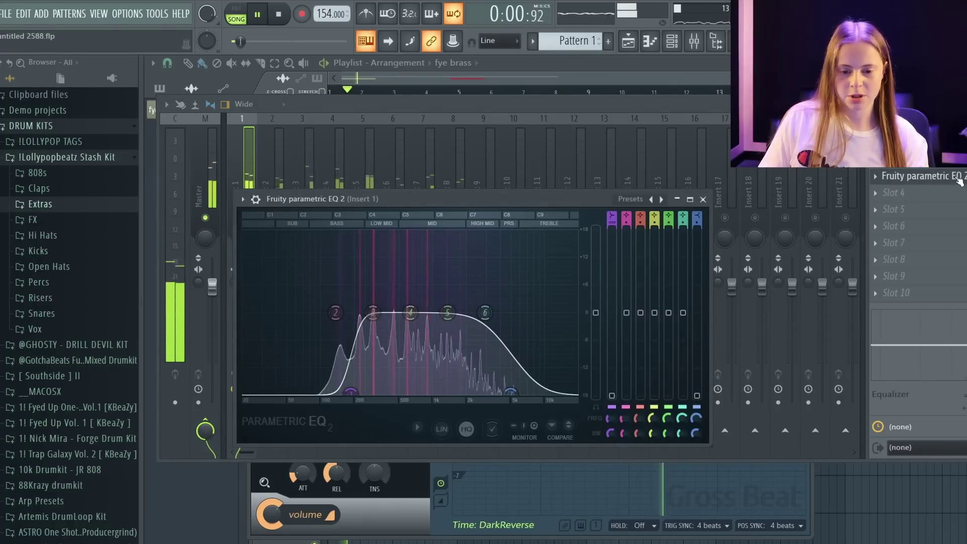
Add Fruity parametric EQ 2 to mixer insert 2 and lower its band 5 slightly above 1 kHz during playback
{"action": "left_click", "coordinate": [917, 182]}
{"action": "left_click", "coordinate": [279, 214]}
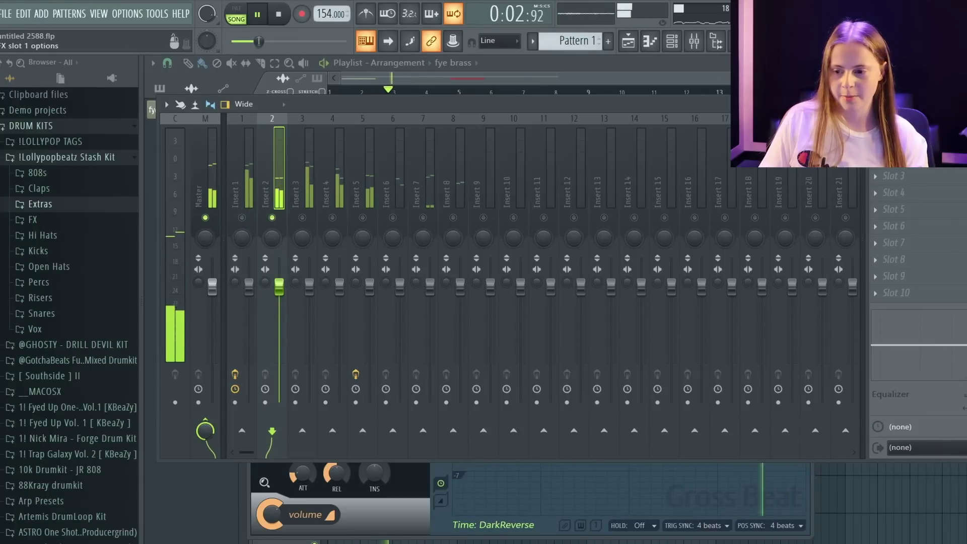
{"action": "left_click", "coordinate": [876, 142]}
{"action": "mouse_move", "coordinate": [895, 158]}
{"action": "left_click", "coordinate": [649, 538]}
{"action": "left_click_drag", "start_coordinate": [460, 330], "coordinate": [460, 348]}
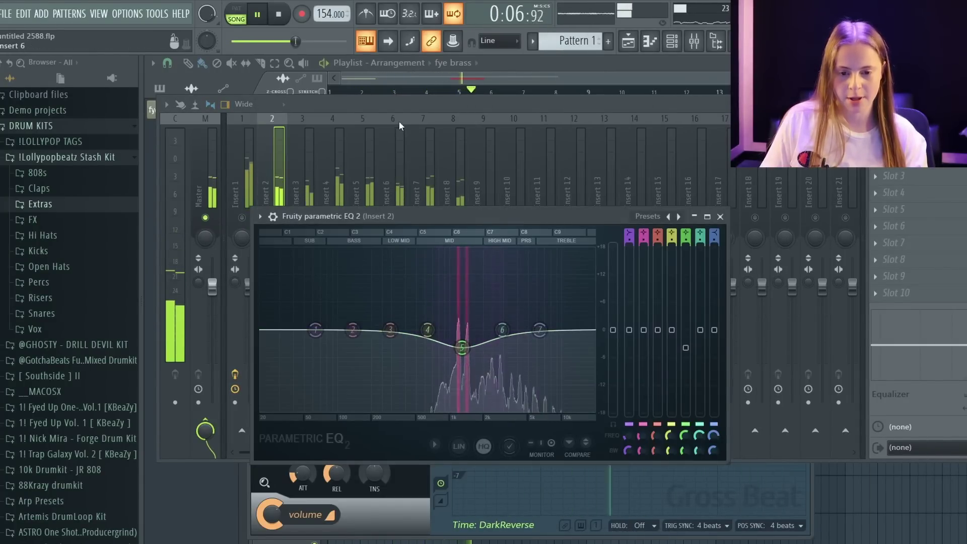
{"action": "key", "text": "Escape"}
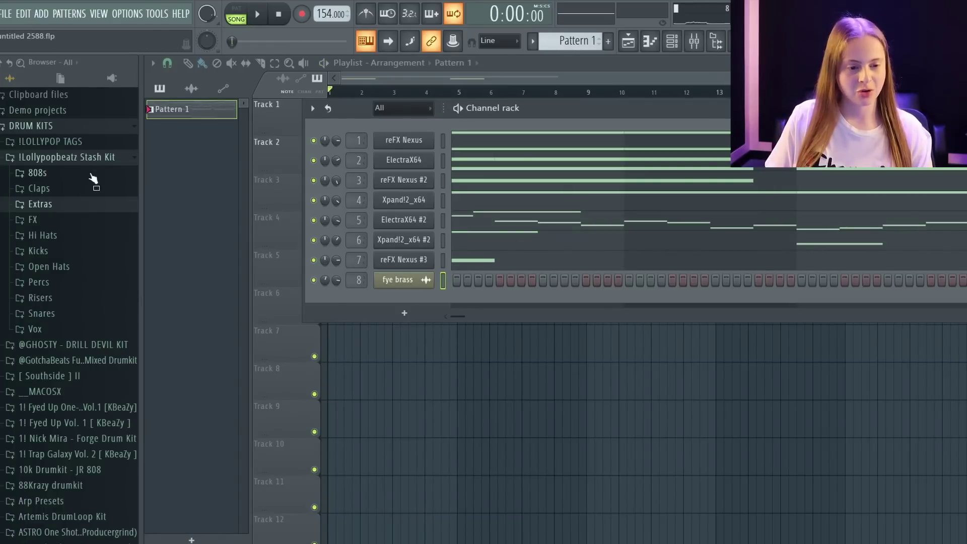
Load the 808 - 808 BrZY [ WHzYOutOFHERE] sample from the stash kit's 808s folder into a new channel
{"action": "left_click", "coordinate": [93, 176]}
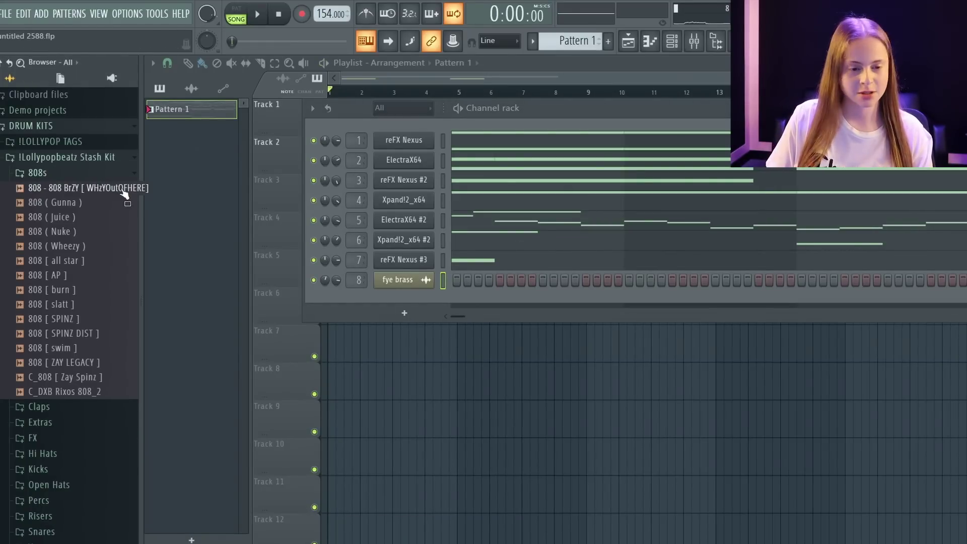
{"action": "right_click", "coordinate": [124, 193]}
{"action": "left_click", "coordinate": [174, 199]}
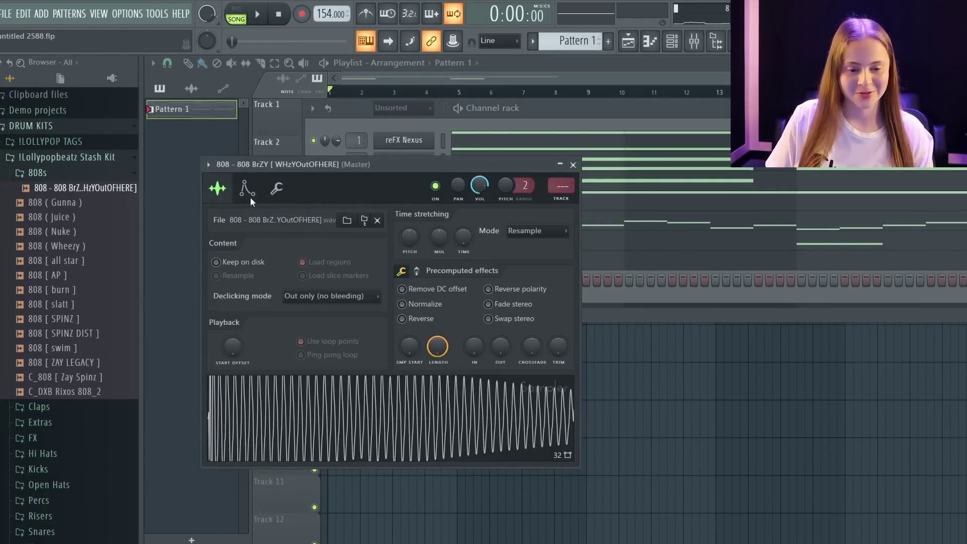
Place Fruity soft clipper in effect slot 10 of the mixer's master track
{"action": "key", "text": "F9"}
{"action": "left_click", "coordinate": [894, 285]}
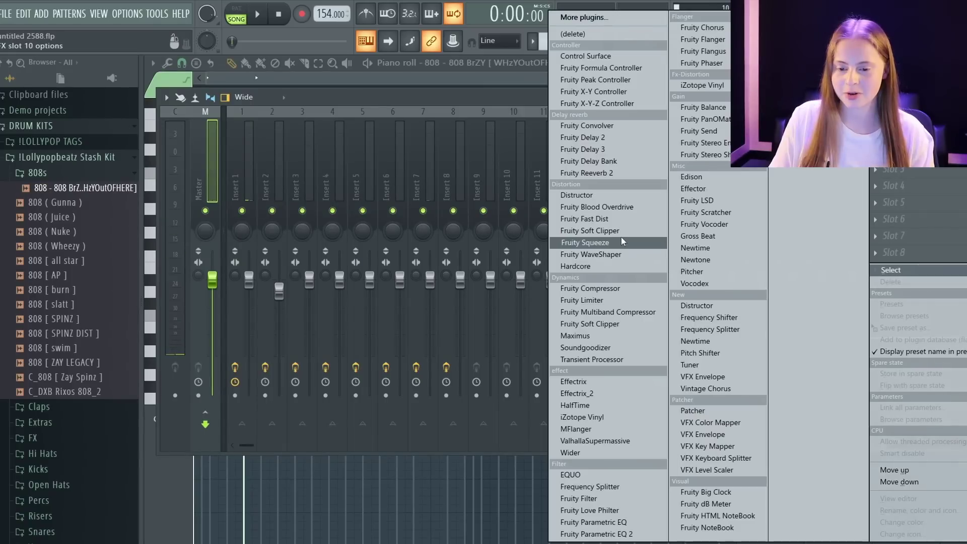
{"action": "left_click", "coordinate": [623, 234]}
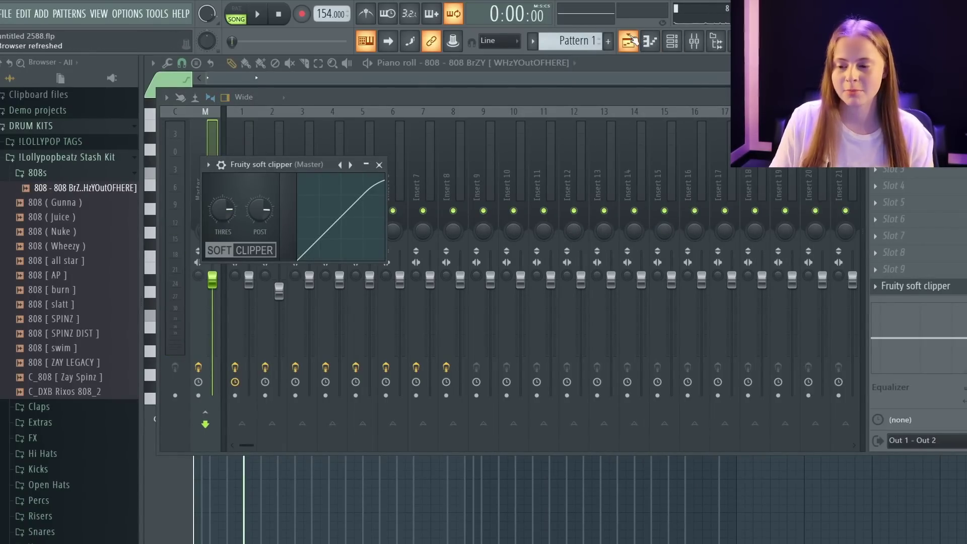
{"action": "left_click", "coordinate": [905, 272]}
{"action": "left_click", "coordinate": [647, 524]}
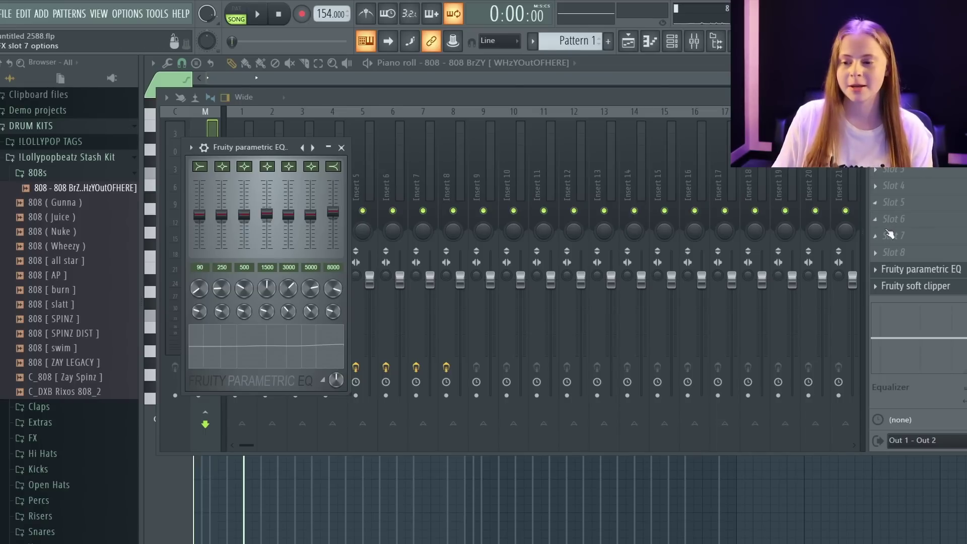
{"action": "right_click", "coordinate": [881, 276]}
{"action": "left_click", "coordinate": [899, 265]}
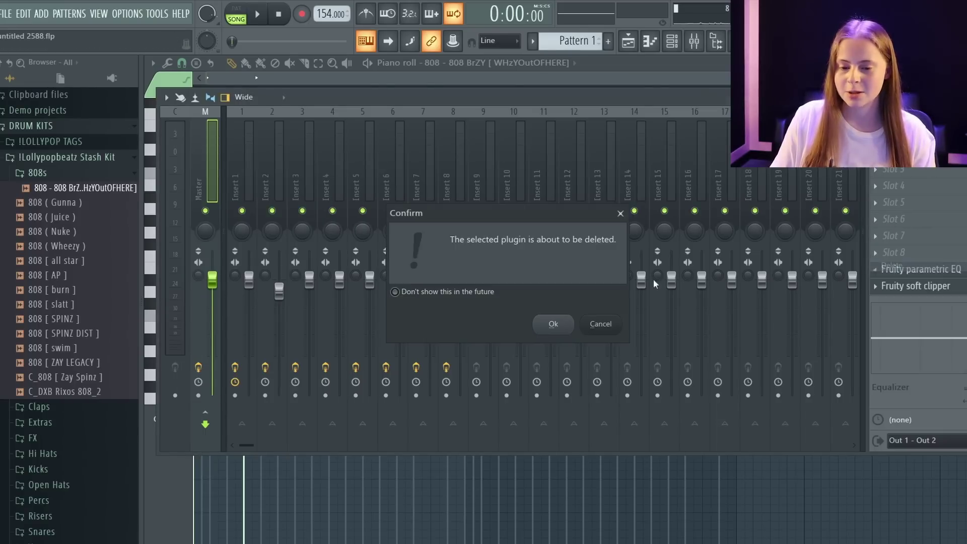
{"action": "left_click", "coordinate": [555, 325]}
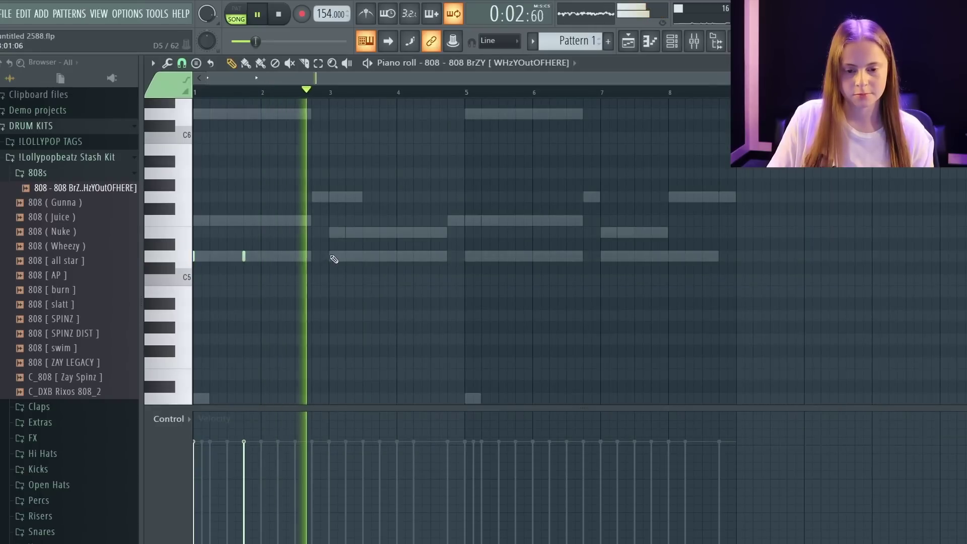
Write an 808 rhythm on D5 across bars 1 to 4, with the notes extended to meet and repeated through bar 8
{"action": "left_click", "coordinate": [423, 256]}
{"action": "left_click", "coordinate": [441, 257]}
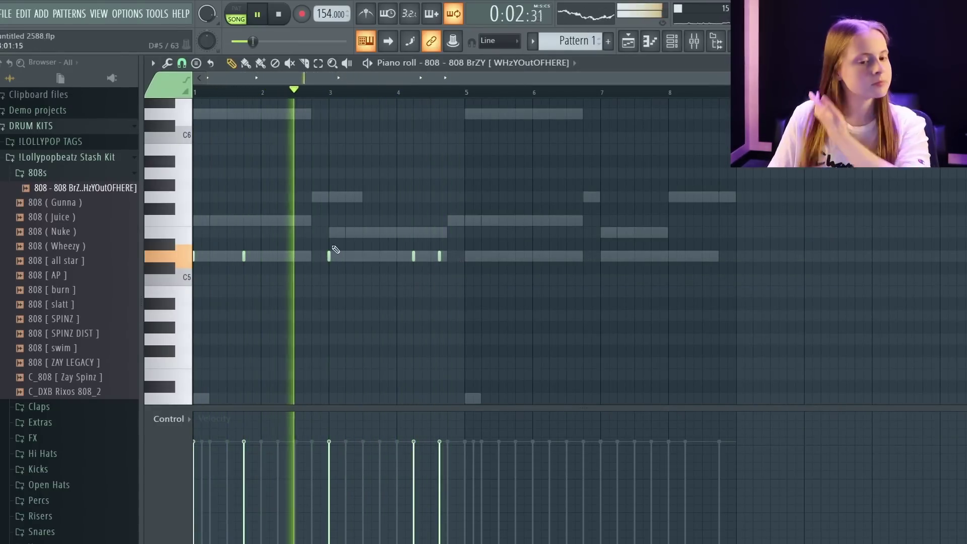
{"action": "key", "text": "space"}
{"action": "left_click", "coordinate": [246, 255]}
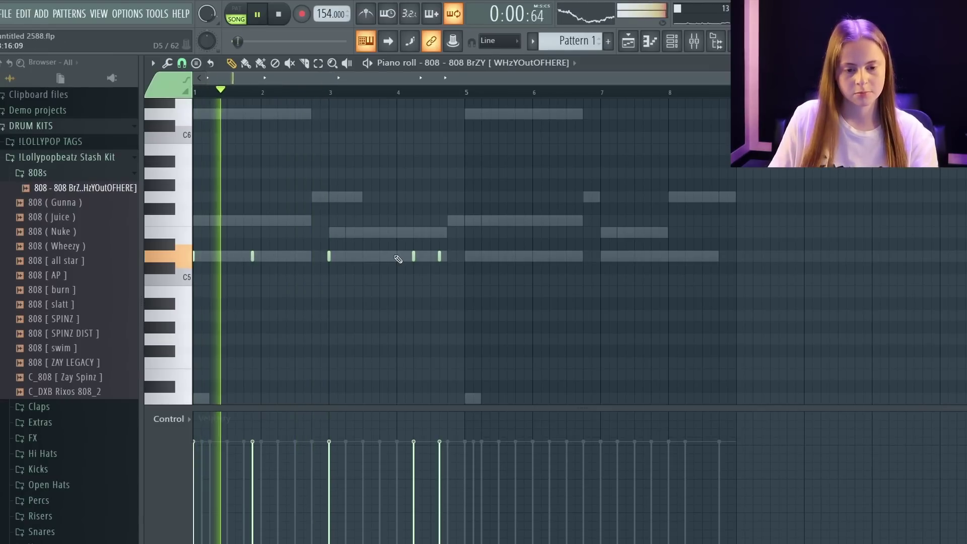
{"action": "left_click", "coordinate": [277, 256]}
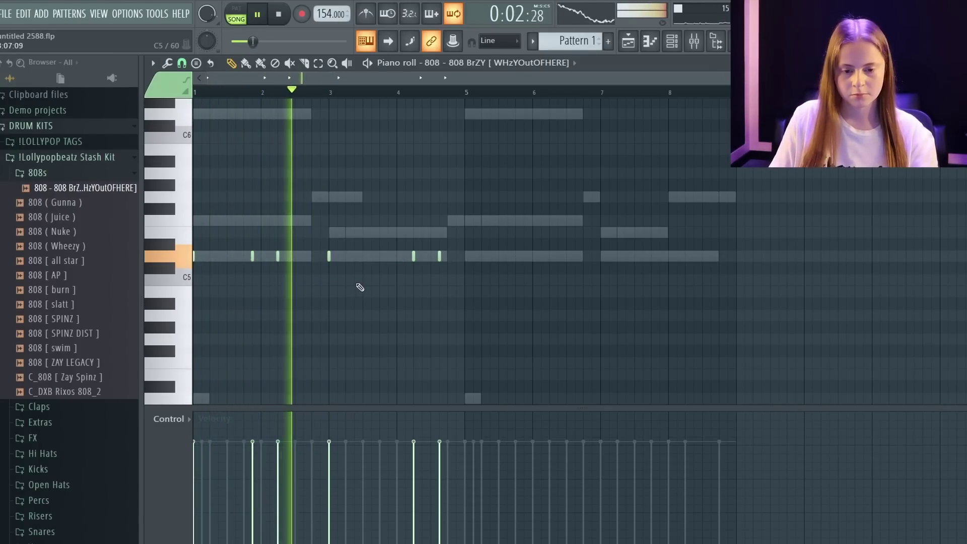
{"action": "left_click", "coordinate": [389, 256]}
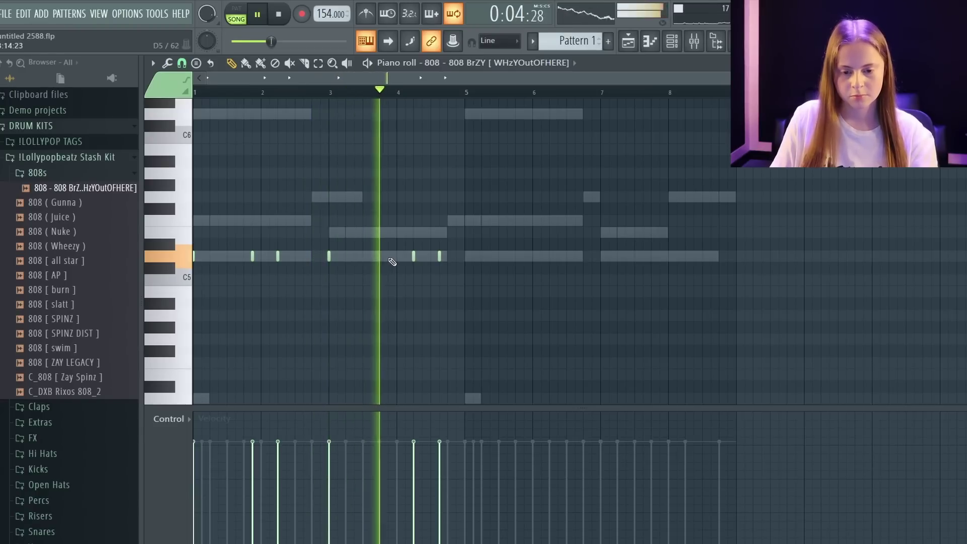
{"action": "left_click", "coordinate": [422, 256]}
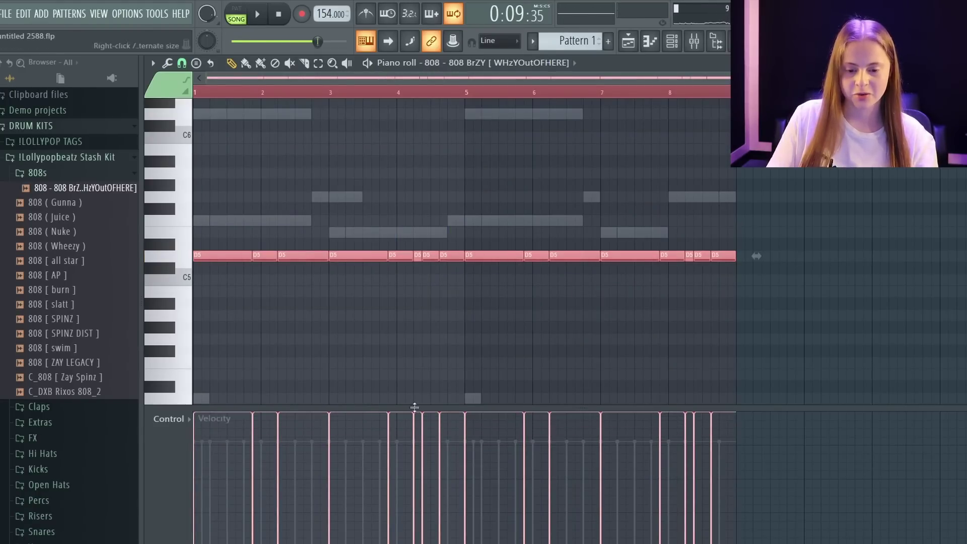
Show all channels in the channel rack and bring up the mixer
{"action": "left_click", "coordinate": [634, 45]}
{"action": "left_click", "coordinate": [668, 48]}
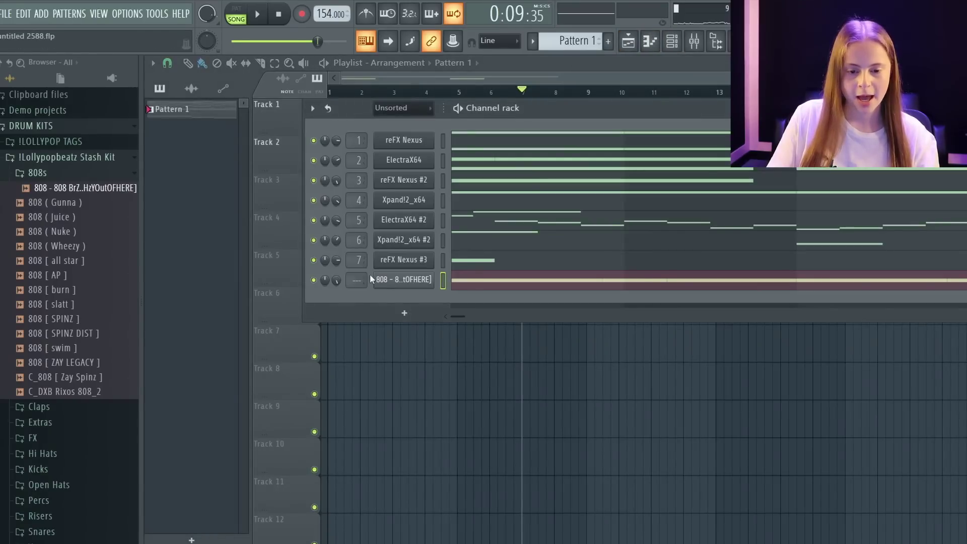
{"action": "left_click", "coordinate": [391, 121]}
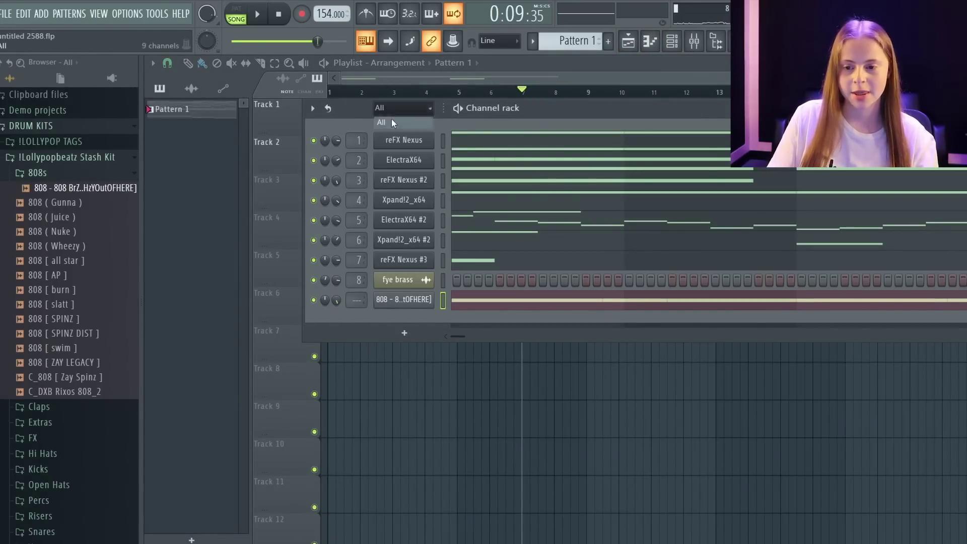
{"action": "left_click", "coordinate": [694, 41]}
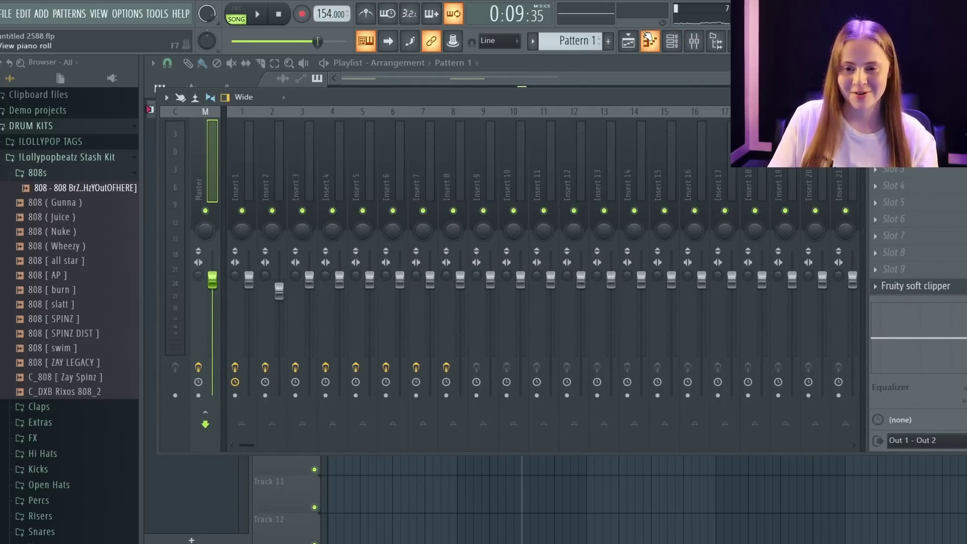
Raise the 808 notes from bar 5 onward to A#5 and move those from bar 7 onward to G5, checking with playback
{"action": "left_click", "coordinate": [630, 41]}
{"action": "left_click", "coordinate": [650, 42]}
{"action": "key", "text": "space"}
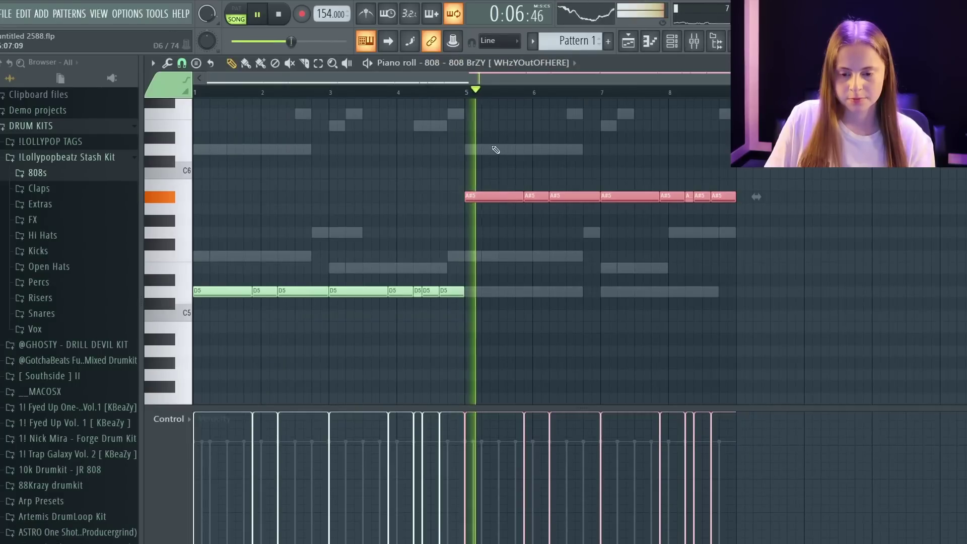
{"action": "left_click_drag", "start_coordinate": [740, 189], "coordinate": [624, 223]}
{"action": "key", "text": "space"}
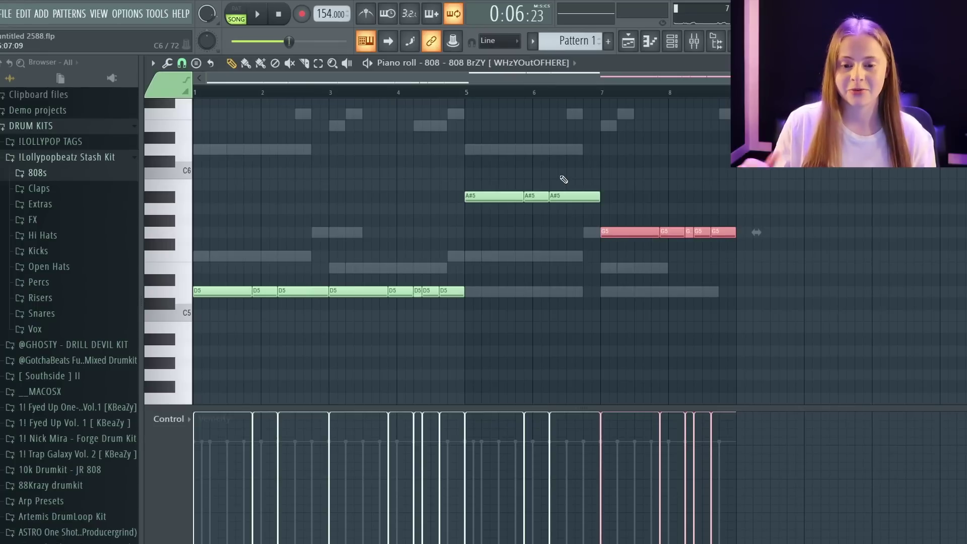
Move the first 808 notes of bars 5 and 7 down to D5, playing the song from bar 5
{"action": "left_click", "coordinate": [651, 48]}
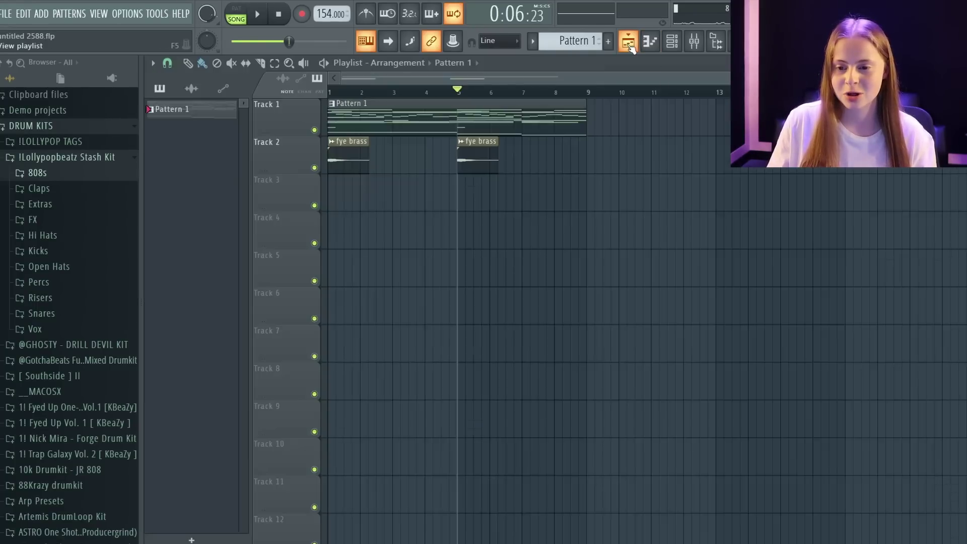
{"action": "left_click", "coordinate": [675, 48]}
{"action": "left_click", "coordinate": [470, 306]}
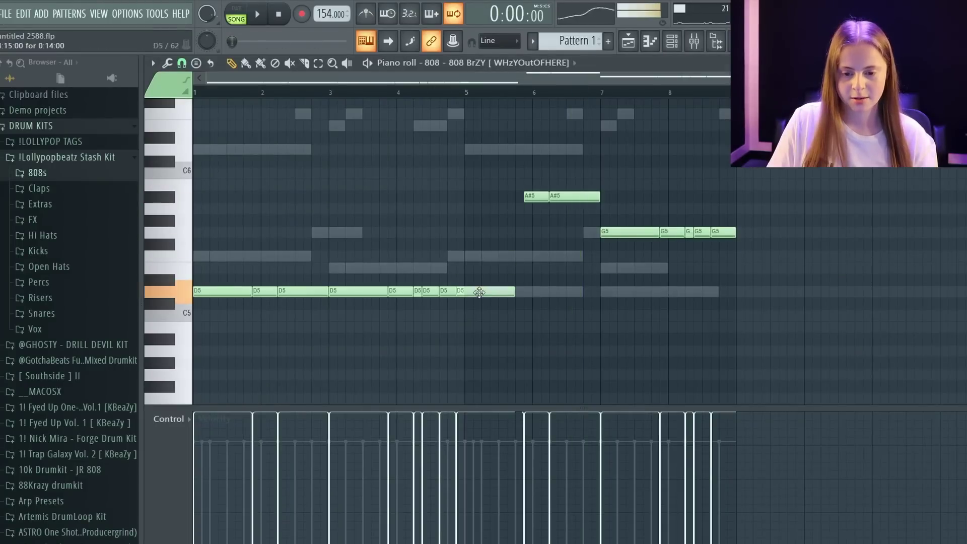
{"action": "left_click", "coordinate": [464, 92]}
{"action": "key", "text": "space"}
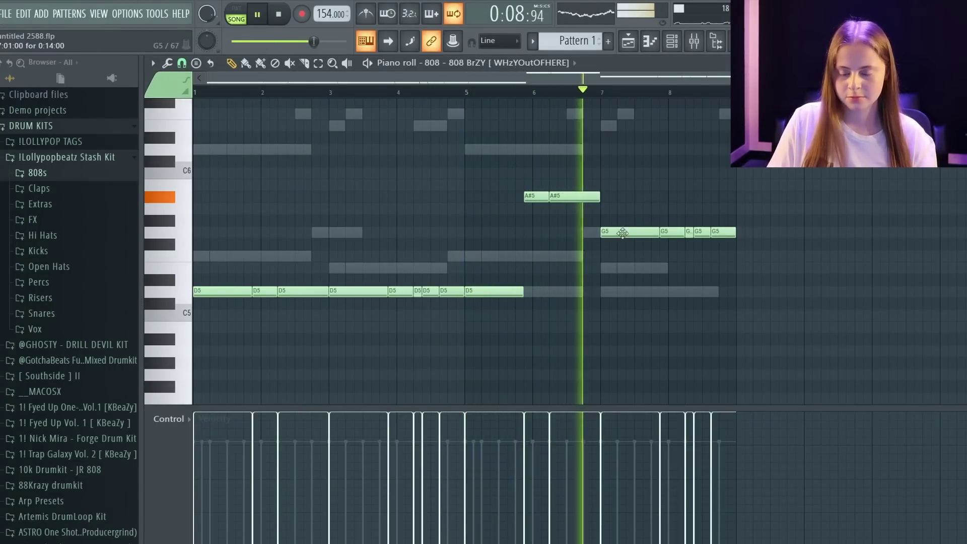
{"action": "left_click_drag", "start_coordinate": [624, 232], "coordinate": [624, 293]}
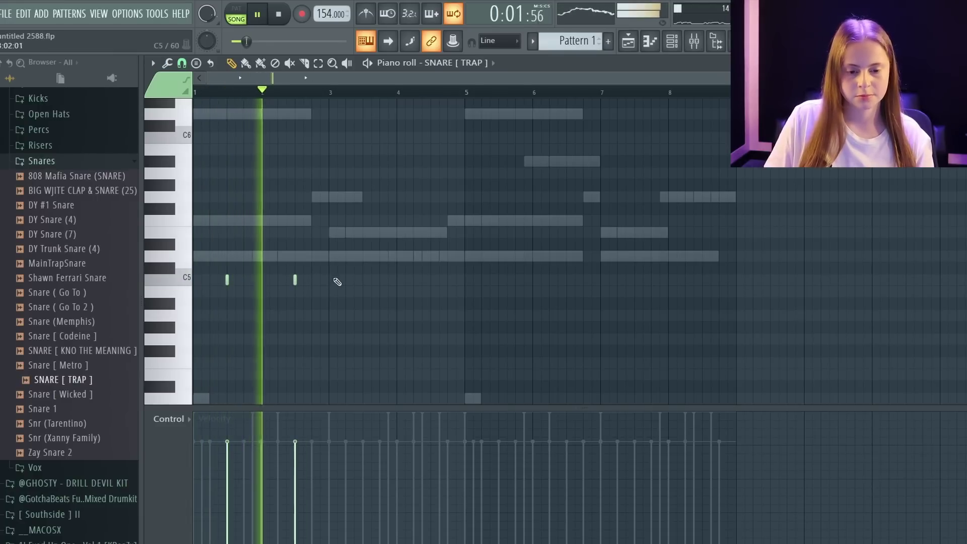
Place five SNARE [ TRAP ] hits on C5 across bars 1 to 4 and duplicate them into the following four bars
{"action": "key", "text": "space"}
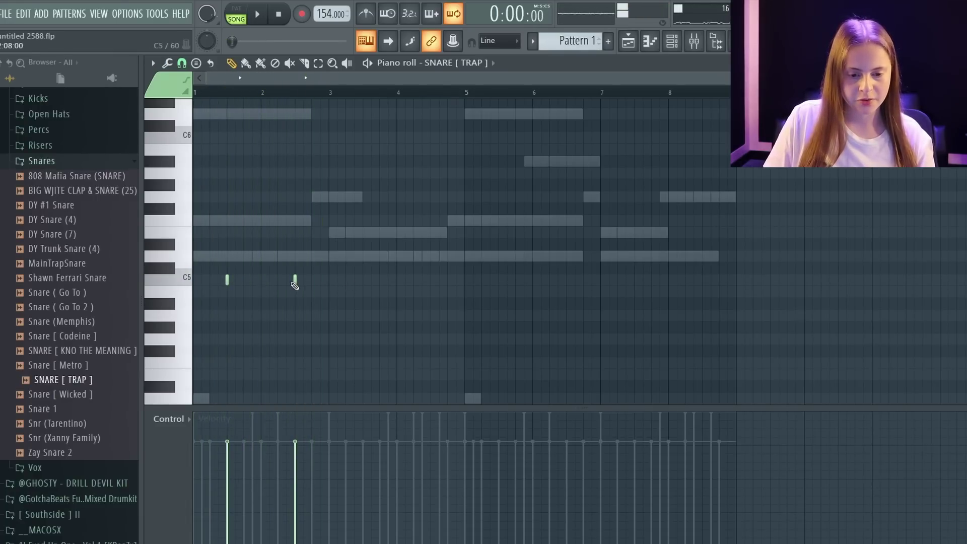
{"action": "key", "text": "space"}
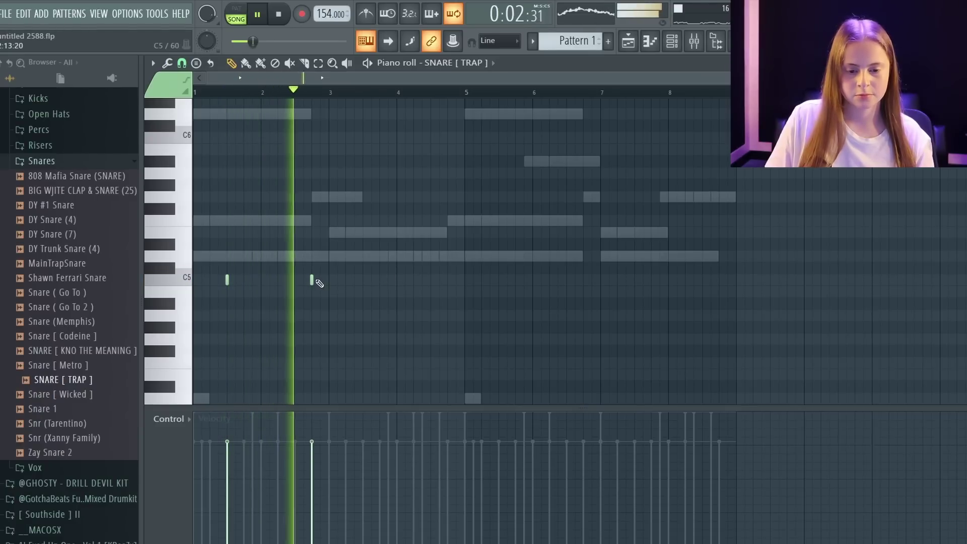
{"action": "left_click", "coordinate": [365, 279]}
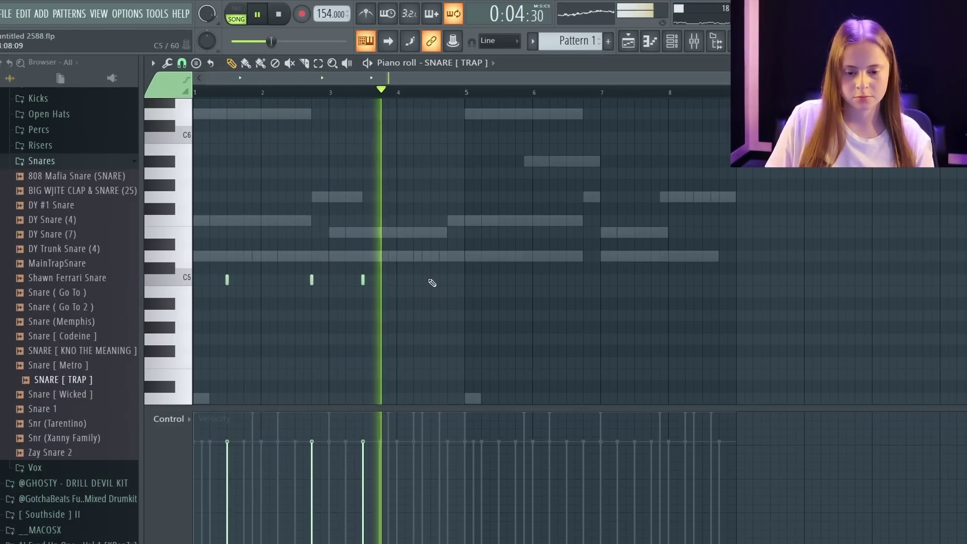
{"action": "left_click", "coordinate": [430, 278]}
{"action": "left_click", "coordinate": [447, 278]}
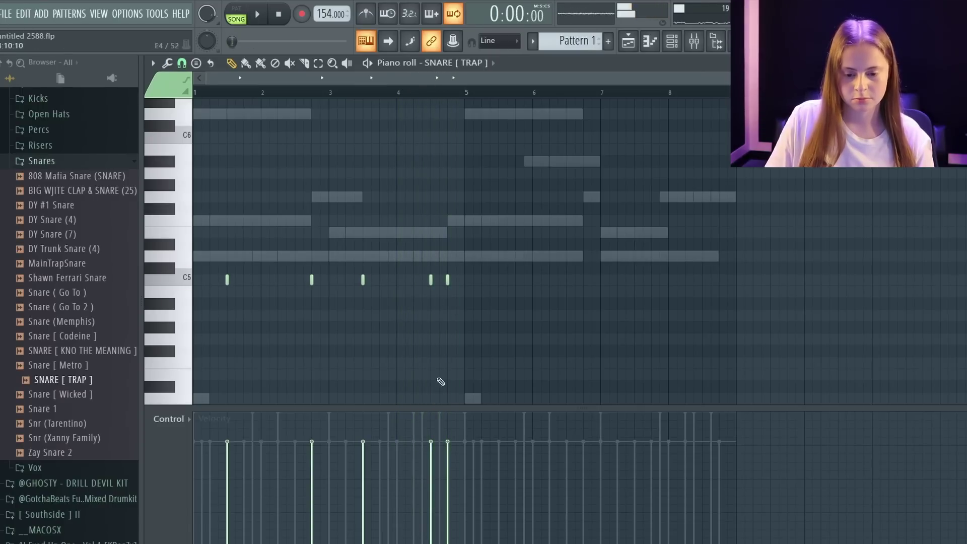
{"action": "left_click_drag", "start_coordinate": [506, 253], "coordinate": [174, 298]}
{"action": "key", "text": "ctrl+b"}
Replace the snare channel's sample with BIG WJITE CLAP & SNARE (25) and route it to mixer track 10 during playback
{"action": "key", "text": "F5"}
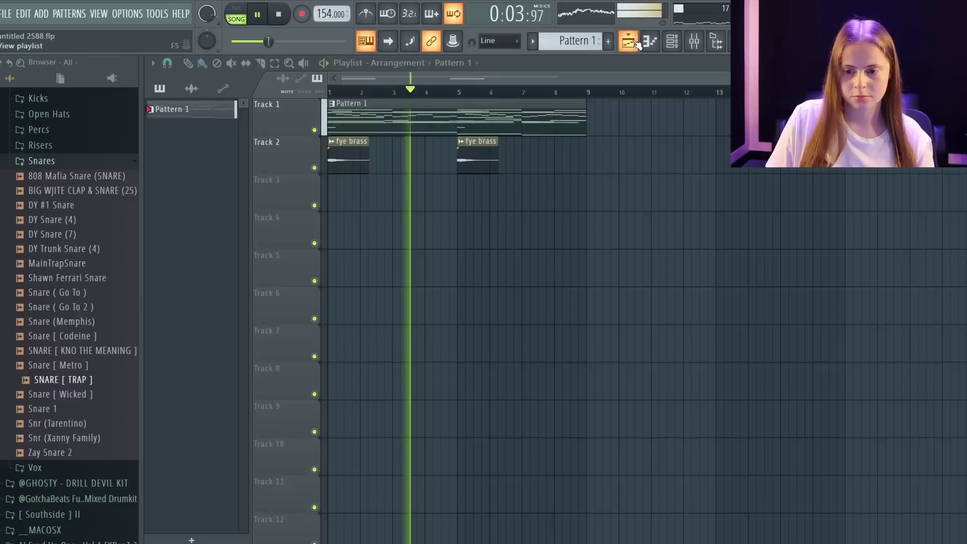
{"action": "key", "text": "space"}
{"action": "key", "text": "F6"}
{"action": "left_click_drag", "start_coordinate": [96, 202], "coordinate": [408, 271]}
{"action": "left_click_drag", "start_coordinate": [404, 319], "coordinate": [403, 319]}
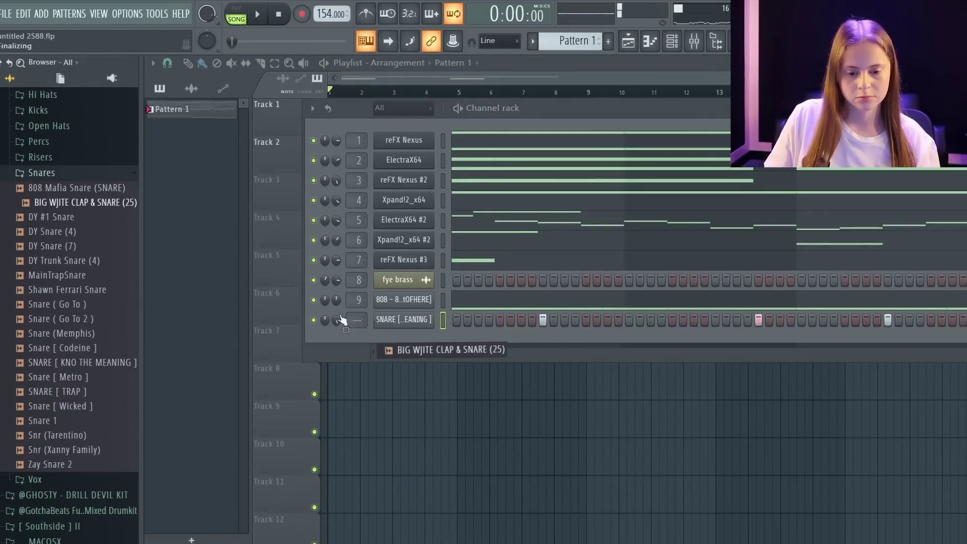
{"action": "key", "text": "space"}
{"action": "left_click", "coordinate": [402, 108]}
{"action": "left_click", "coordinate": [400, 117]}
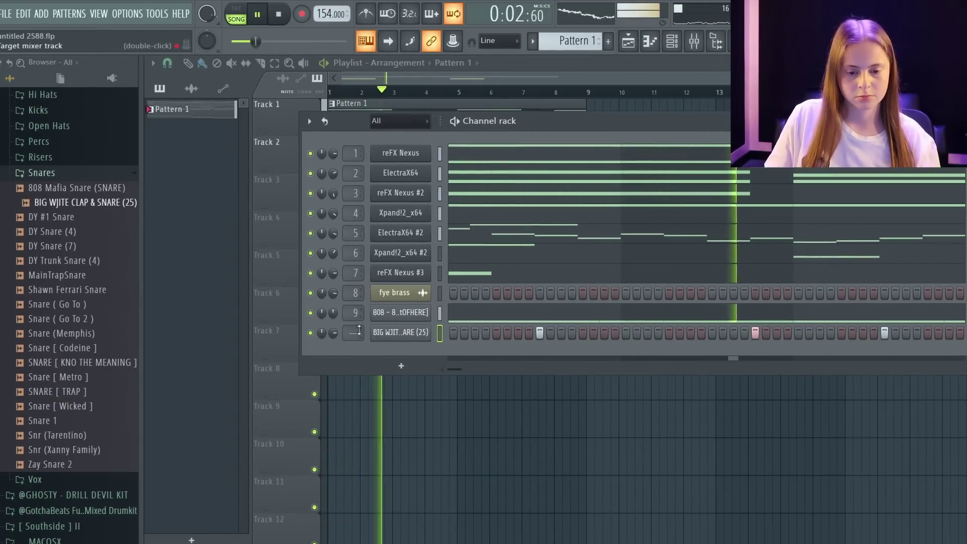
{"action": "scroll", "coordinate": [355, 335], "scroll_direction": "up", "scroll_amount": 10}
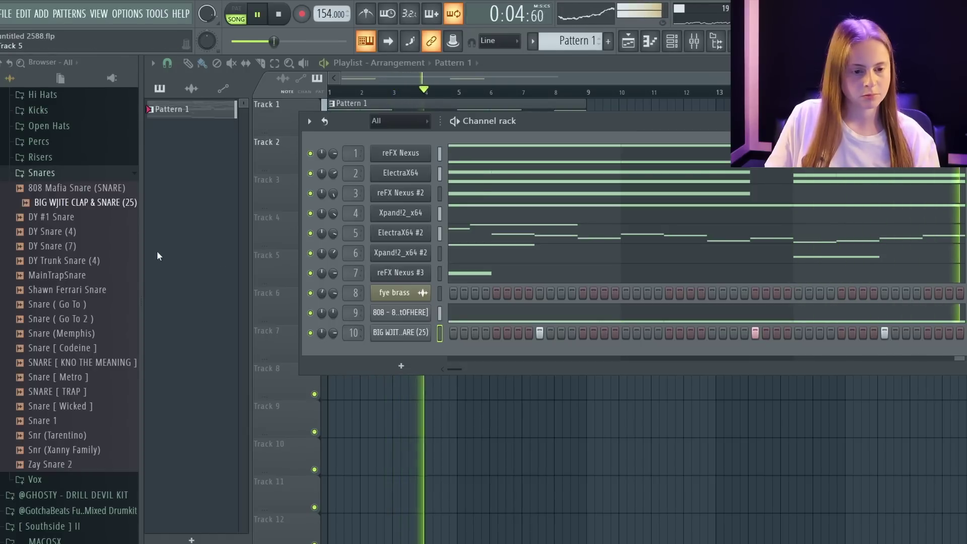
Fill eight bars with evenly spaced C5 hits of HH ( Go To ) and delete single hits in bar 1 during playback
{"action": "left_click", "coordinate": [84, 172]}
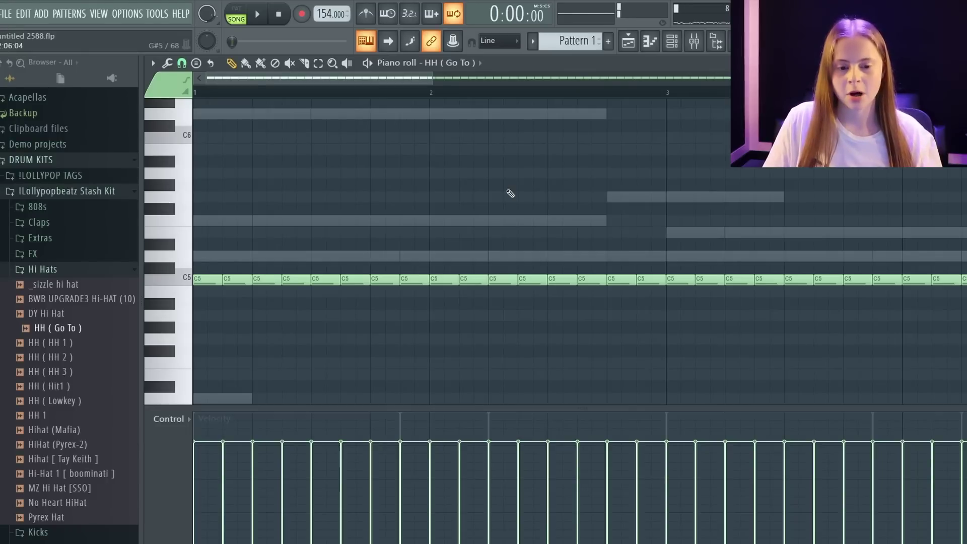
{"action": "scroll", "coordinate": [577, 86], "scroll_direction": "down", "scroll_amount": 5}
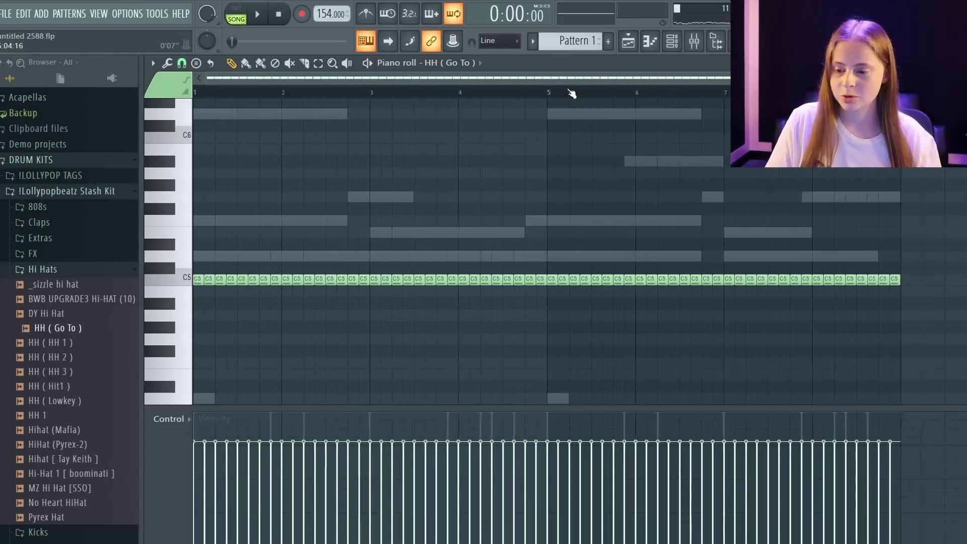
{"action": "scroll", "coordinate": [245, 99], "scroll_direction": "up", "scroll_amount": 4}
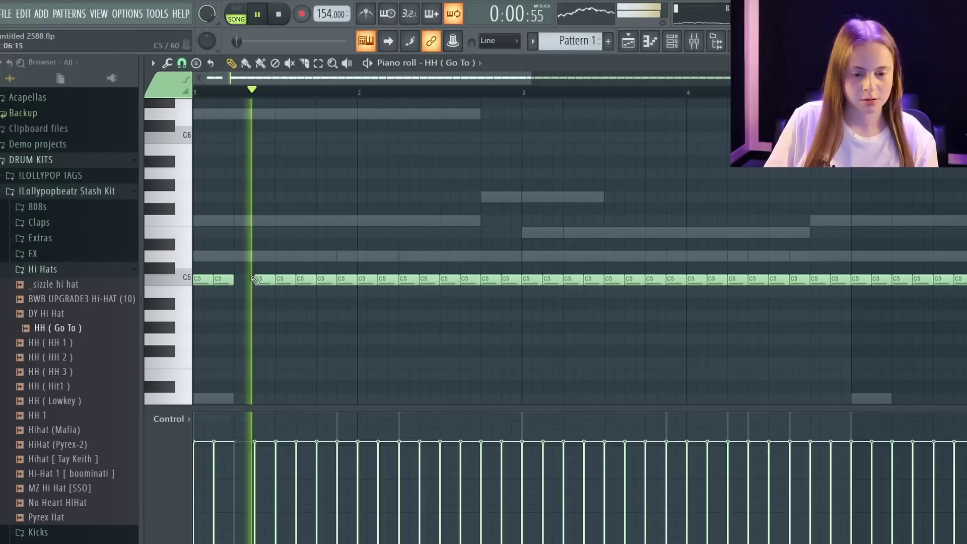
{"action": "right_click", "coordinate": [320, 280]}
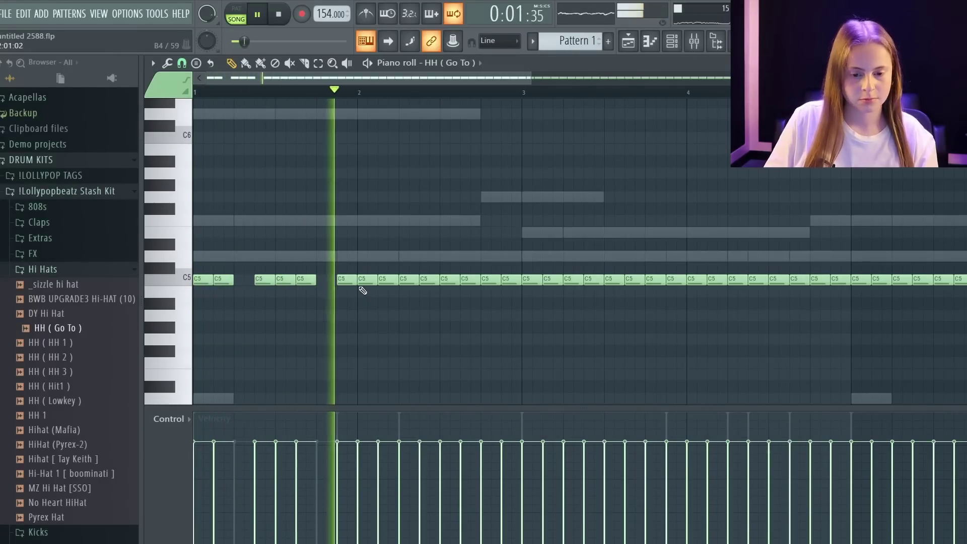
{"action": "key", "text": "space"}
Set the song tempo to 151 BPM and play the song with the channel rack open
{"action": "key", "text": "F5"}
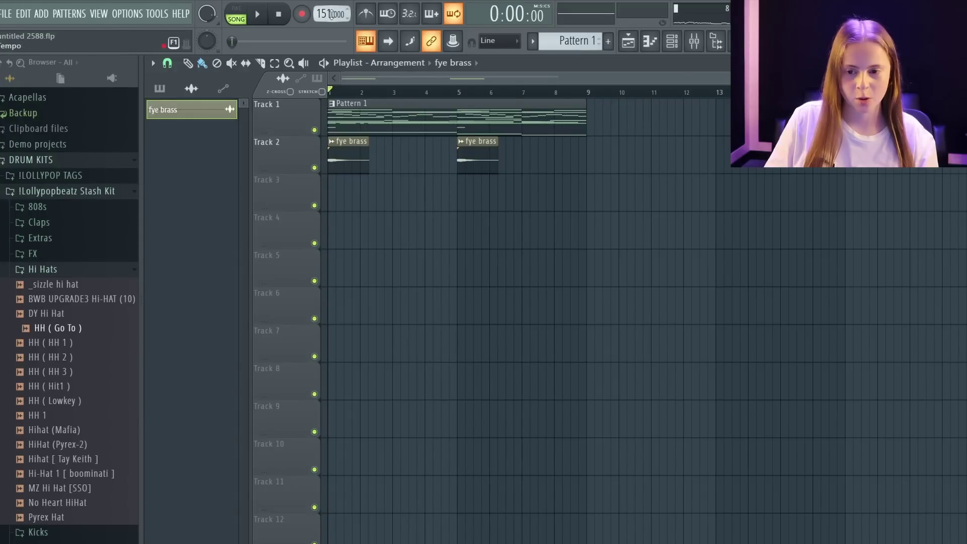
{"action": "left_click", "coordinate": [673, 41]}
{"action": "key", "text": "space"}
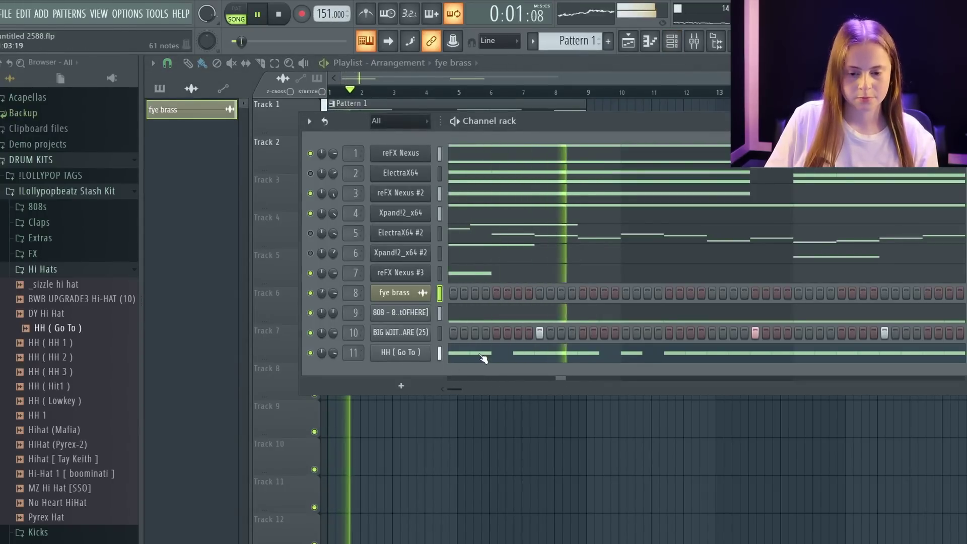
Chop the last HH ( Go To ) note of bar 3 into four short notes with the piano roll Chopper during playback
{"action": "left_click", "coordinate": [424, 339]}
{"action": "key", "text": "space"}
{"action": "key", "text": "space"}
{"action": "scroll", "coordinate": [362, 96], "scroll_direction": "down", "scroll_amount": 2}
{"action": "key", "text": "space"}
{"action": "key", "text": "space"}
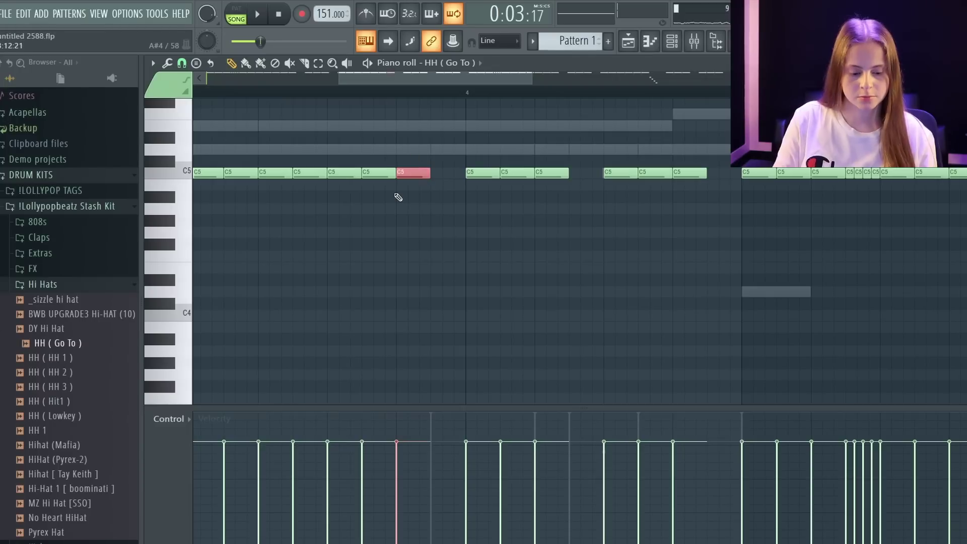
{"action": "key", "text": "alt+u"}
{"action": "key", "text": "space"}
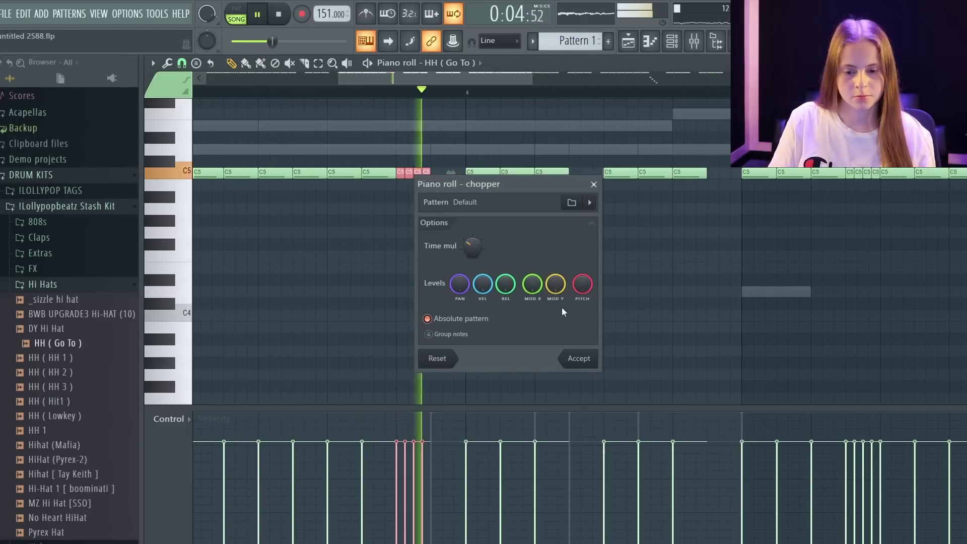
{"action": "left_click", "coordinate": [577, 356]}
{"action": "key", "text": "space"}
Move the chopped hi-hat notes at the end of bar 3 down to C4 and give them steadily falling velocities
{"action": "left_click_drag", "start_coordinate": [400, 174], "coordinate": [401, 316]}
{"action": "key", "text": "space"}
{"action": "key", "text": "space"}
{"action": "key", "text": "space"}
{"action": "left_click", "coordinate": [193, 83]}
{"action": "left_click_drag", "start_coordinate": [397, 461], "coordinate": [426, 504]}
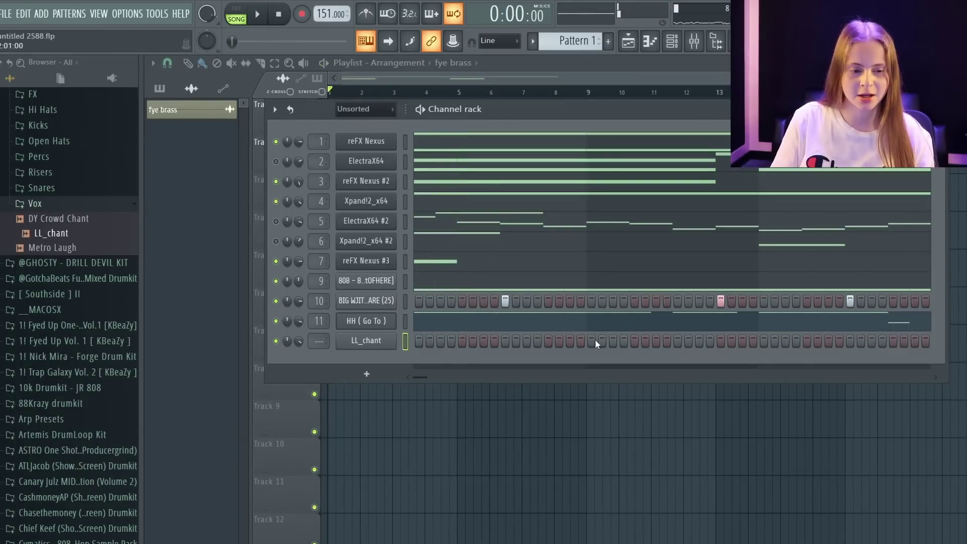
Place LL_chant hits on C5 near the start of bars 2 and 6 while the song plays
{"action": "key", "text": "space"}
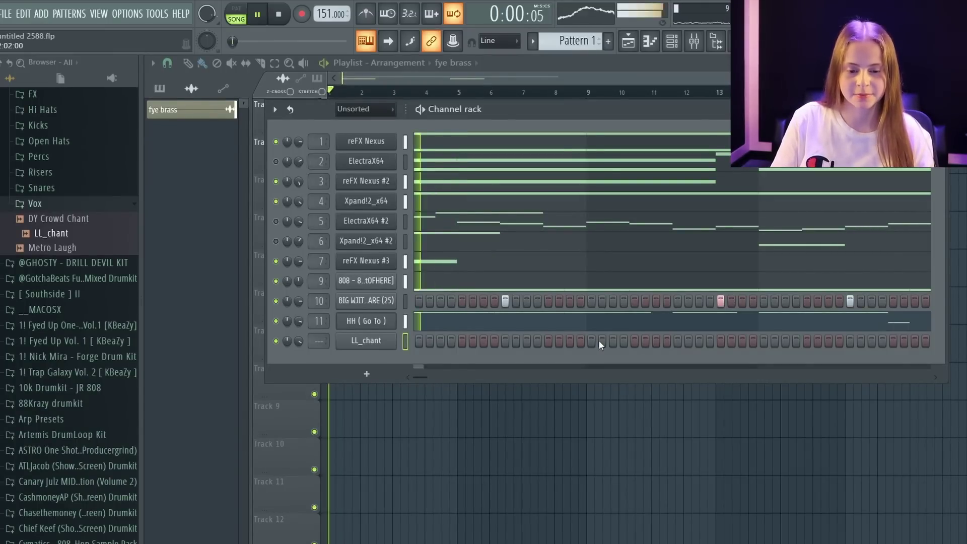
{"action": "left_click", "coordinate": [635, 342]}
{"action": "right_click", "coordinate": [366, 341]}
{"action": "left_click", "coordinate": [419, 341]}
{"action": "scroll", "coordinate": [277, 209], "scroll_direction": "up", "scroll_amount": 4}
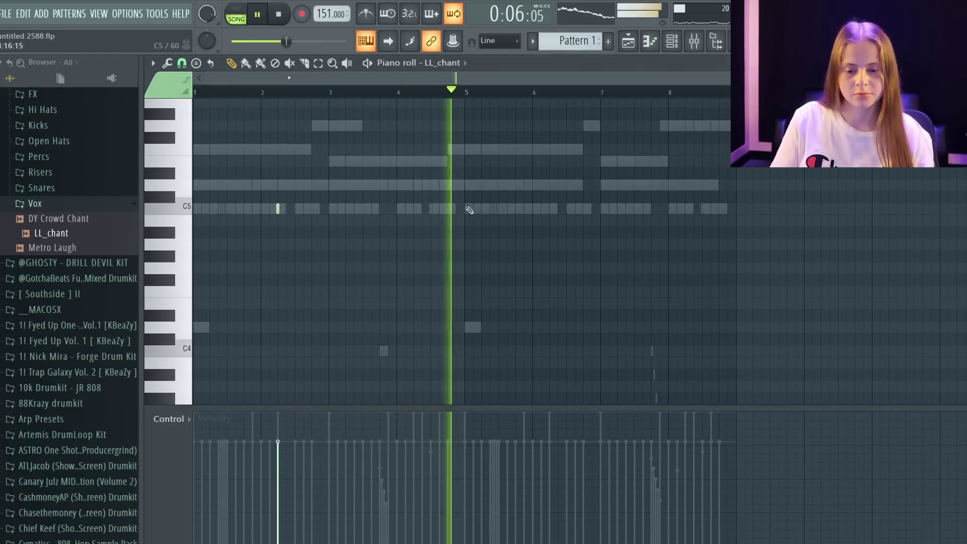
{"action": "left_click", "coordinate": [549, 208]}
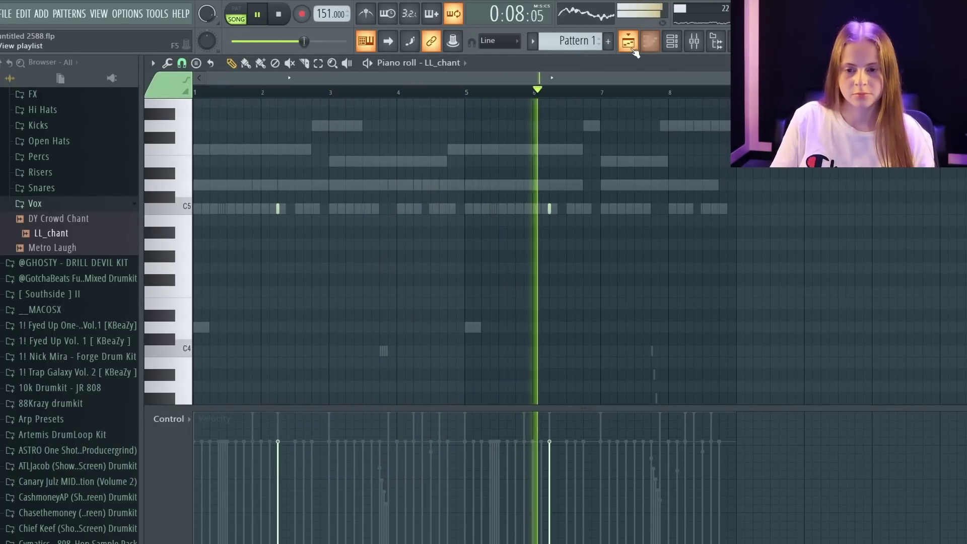
Split Pattern 1 by channel into separate clips, and arrange the melody on tracks 1 to 8 with the drum clips starting at bar 9
{"action": "key", "text": "F5"}
{"action": "key", "text": "F6"}
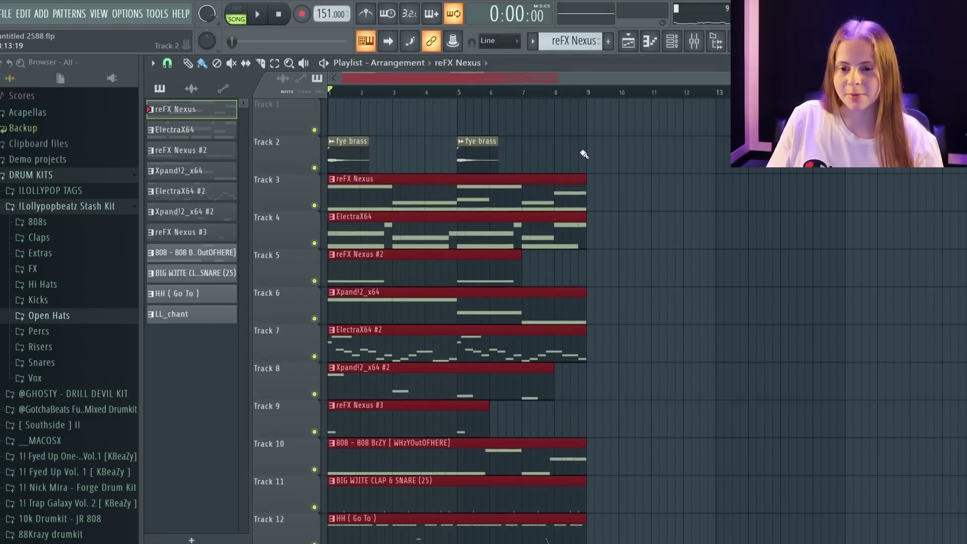
{"action": "left_click", "coordinate": [675, 43]}
{"action": "left_click", "coordinate": [676, 43]}
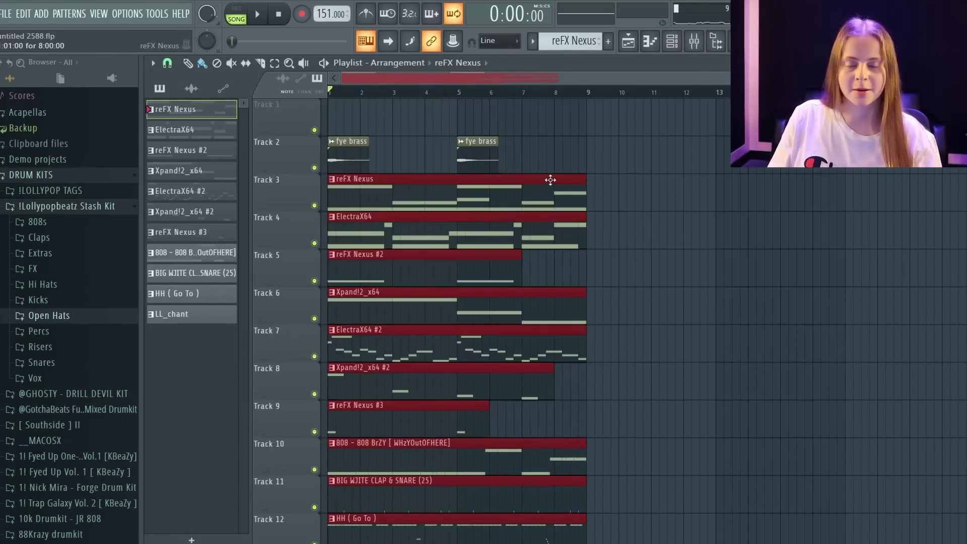
{"action": "left_click_drag", "start_coordinate": [494, 159], "coordinate": [509, 159]}
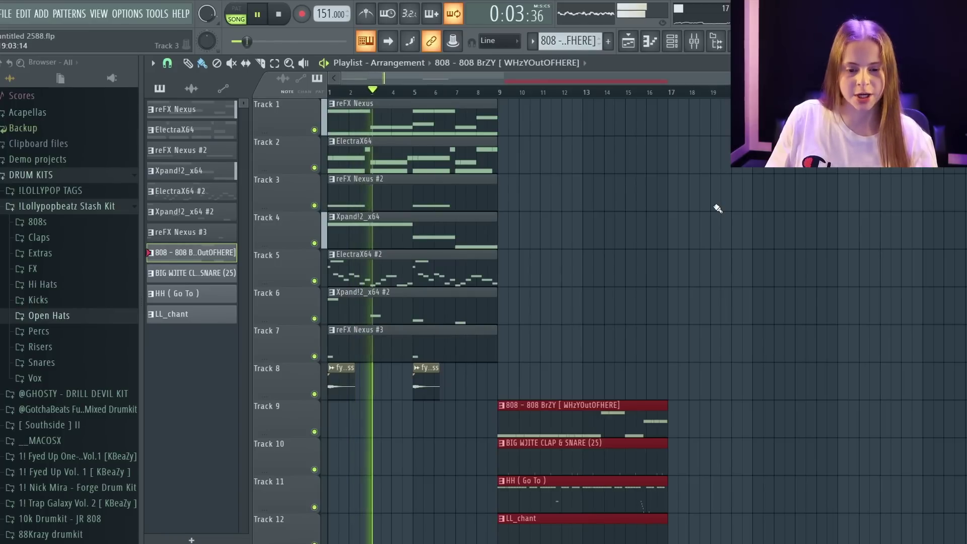
Duplicate all melody and fye brass clips on tracks 1 to 8 into bars 9 to 16
{"action": "left_click_drag", "start_coordinate": [536, 99], "coordinate": [334, 384]}
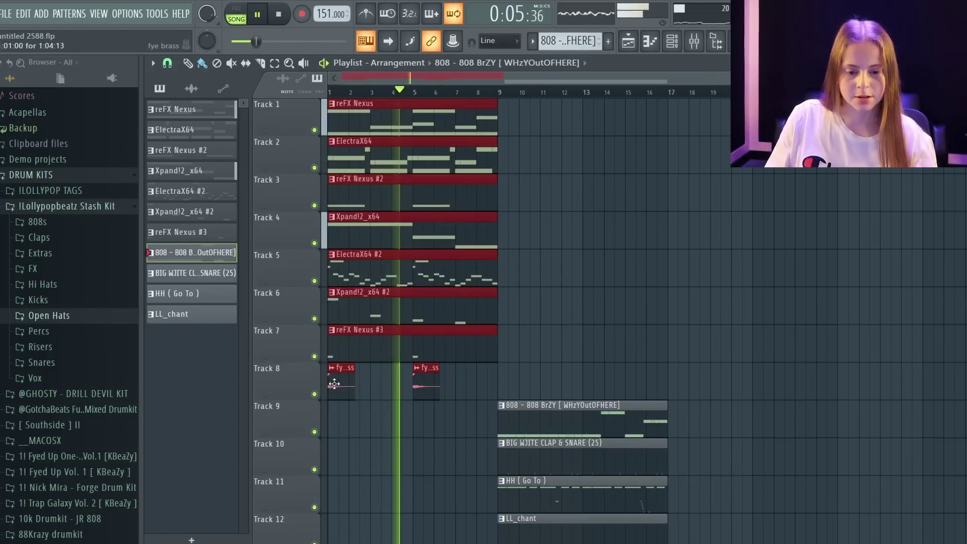
{"action": "key", "text": "ctrl+b"}
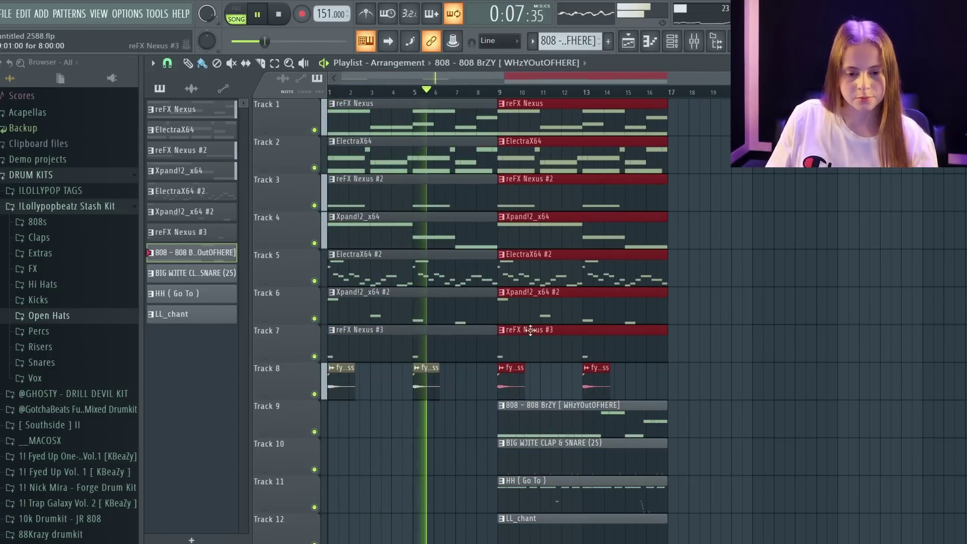
{"action": "key", "text": "space"}
Solo tracks 7 and 6 in turn to hear them, and unmute the ElectraX64, ElectraX64 #2 and Xpand!2_x64 #2 channels
{"action": "right_click", "coordinate": [315, 356]}
{"action": "key", "text": "space"}
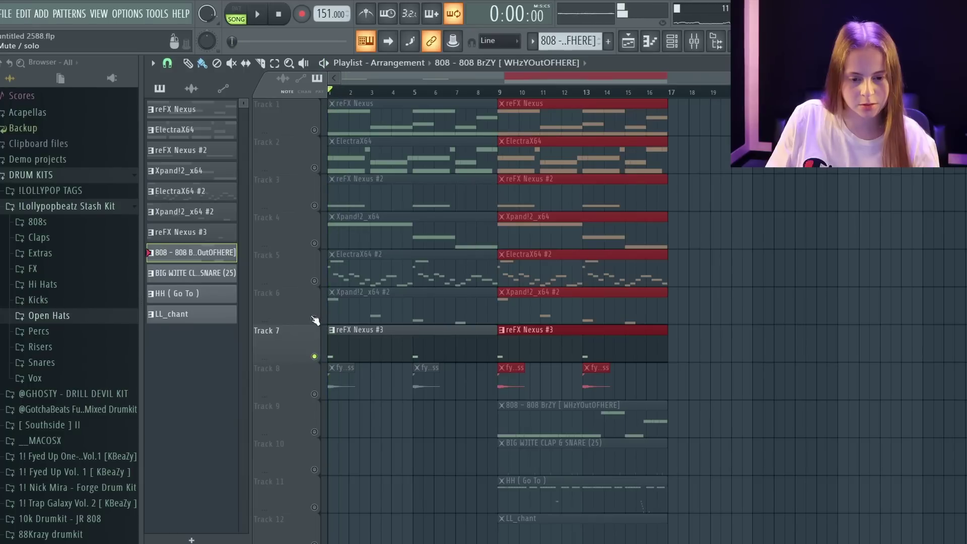
{"action": "right_click", "coordinate": [314, 320]}
{"action": "key", "text": "space"}
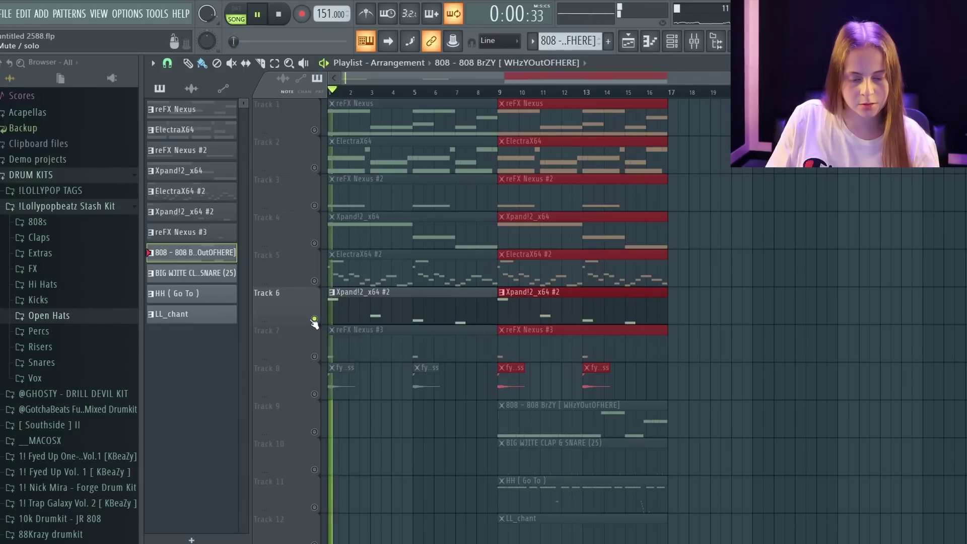
{"action": "key", "text": "space"}
{"action": "left_click", "coordinate": [675, 40]}
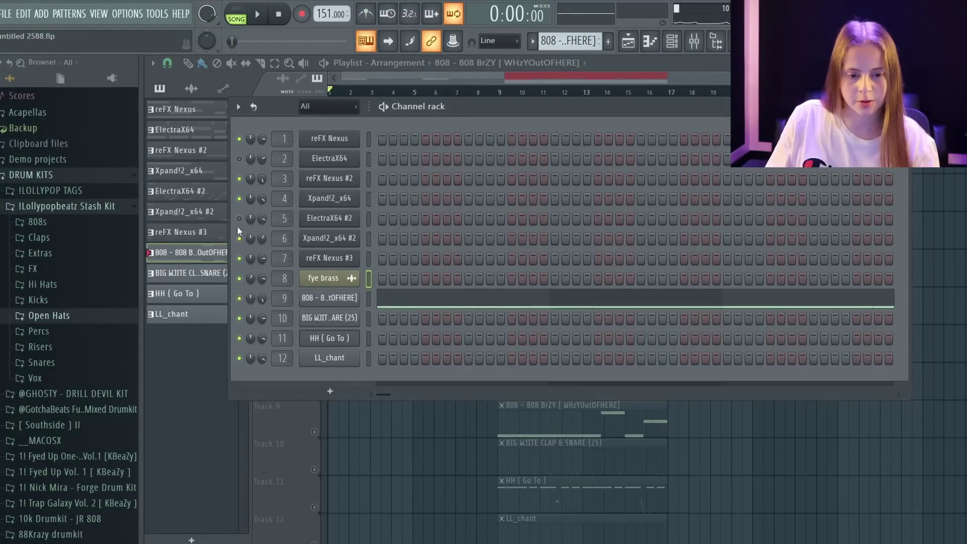
{"action": "key", "text": "space"}
{"action": "key", "text": "F6"}
Place the Riser ( Long-ish ) sample on track 13 so that it ends at bar 9, and play the arrangement
{"action": "left_click", "coordinate": [40, 346]}
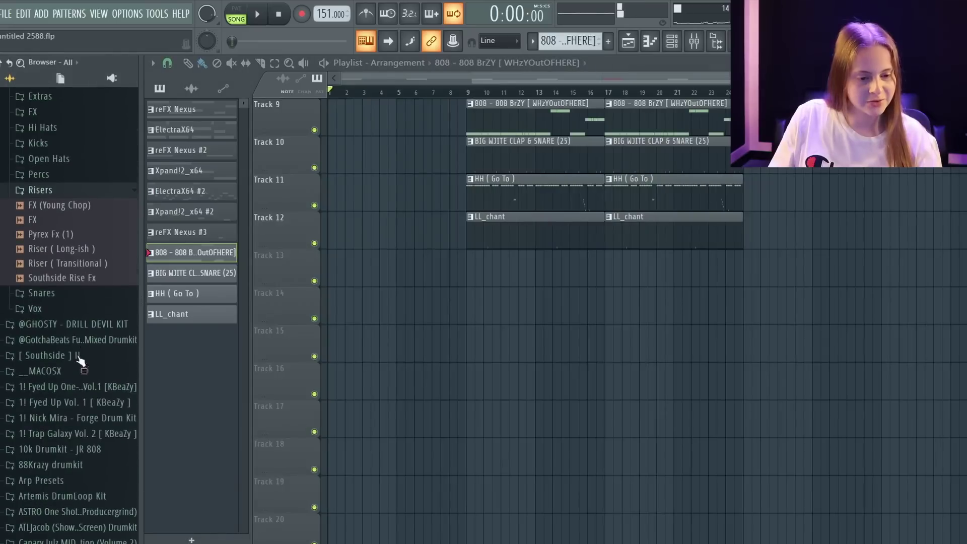
{"action": "left_click_drag", "start_coordinate": [442, 268], "coordinate": [443, 266]}
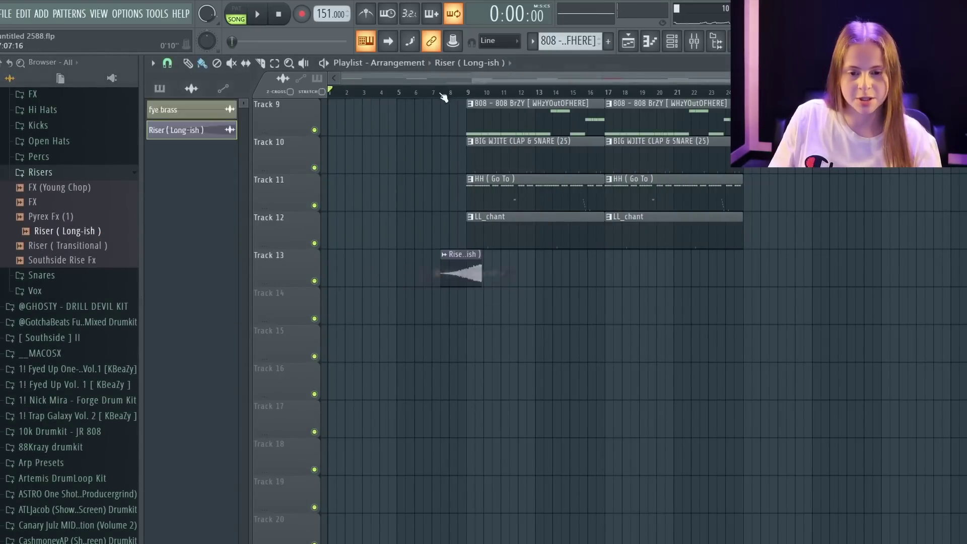
{"action": "scroll", "coordinate": [443, 265], "scroll_direction": "up", "scroll_amount": 5}
{"action": "key", "text": "space"}
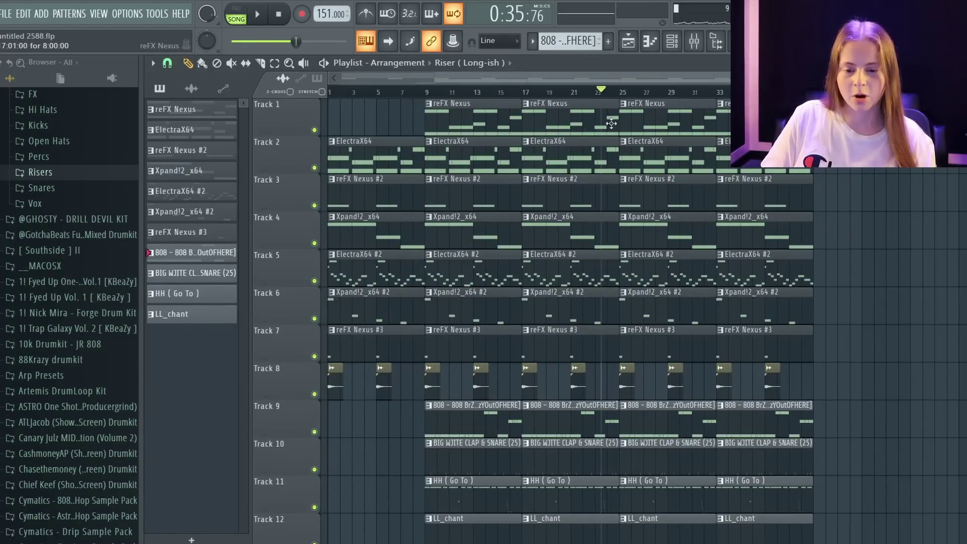
Shorten the ends of the HH ( Go To ) and 808 clips before bar 25 to leave a short gap, checking with playback
{"action": "scroll", "coordinate": [630, 95], "scroll_direction": "up", "scroll_amount": 5}
{"action": "scroll", "coordinate": [634, 283], "scroll_direction": "down", "scroll_amount": 5}
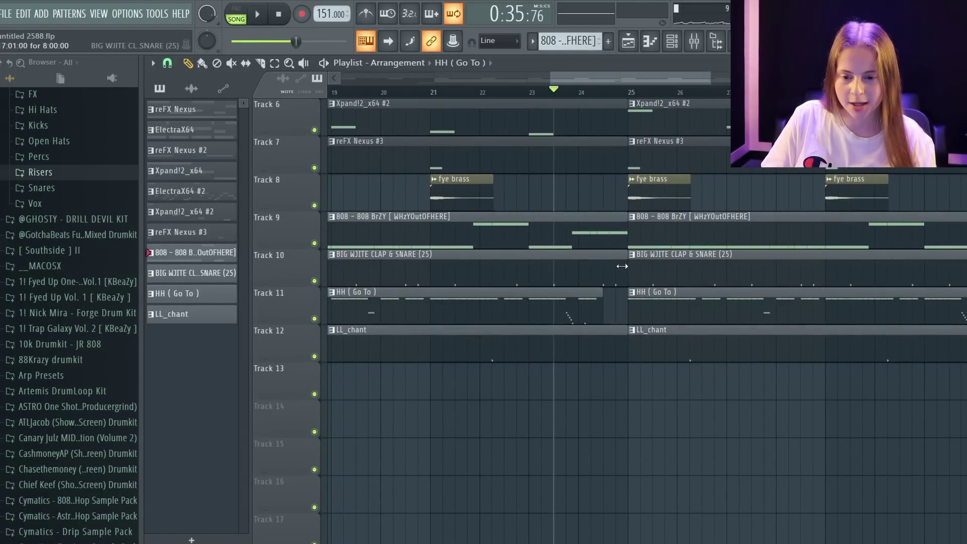
{"action": "left_click_drag", "start_coordinate": [624, 222], "coordinate": [604, 224]}
{"action": "key", "text": "space"}
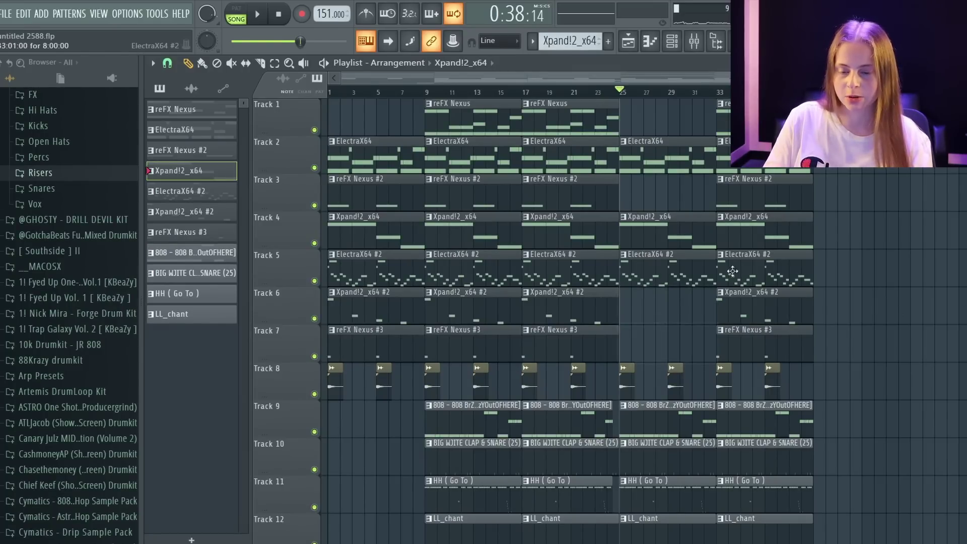
Delete the ElectraX64 and LL_chant clips at bars 25 to 32 and the Xpand!2_x64 #2 clip at bar 33 during playback
{"action": "key", "text": "space"}
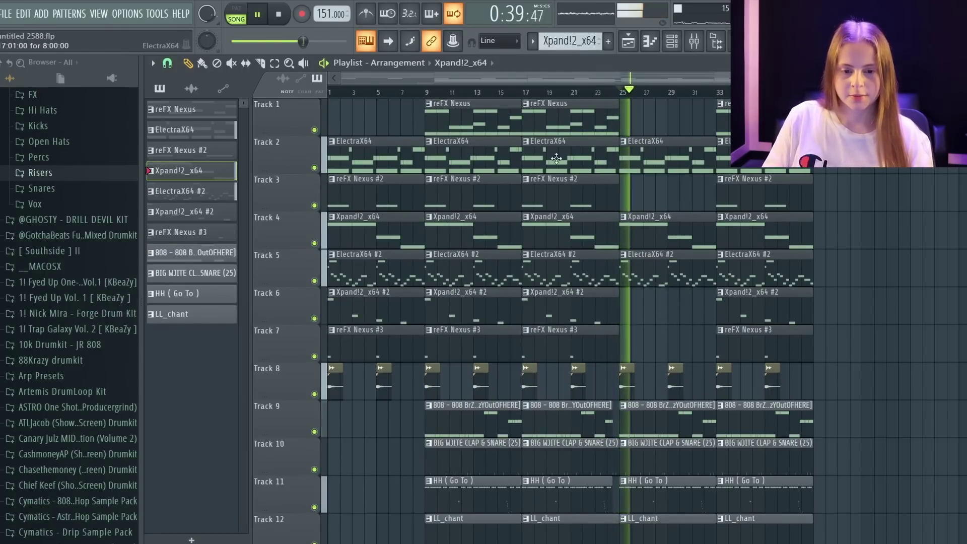
{"action": "right_click", "coordinate": [625, 156]}
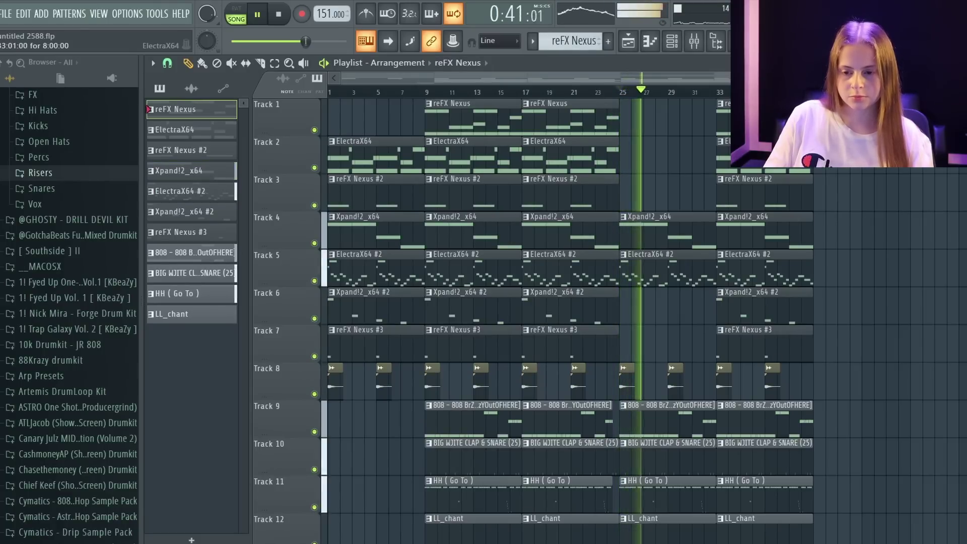
{"action": "right_click", "coordinate": [745, 319]}
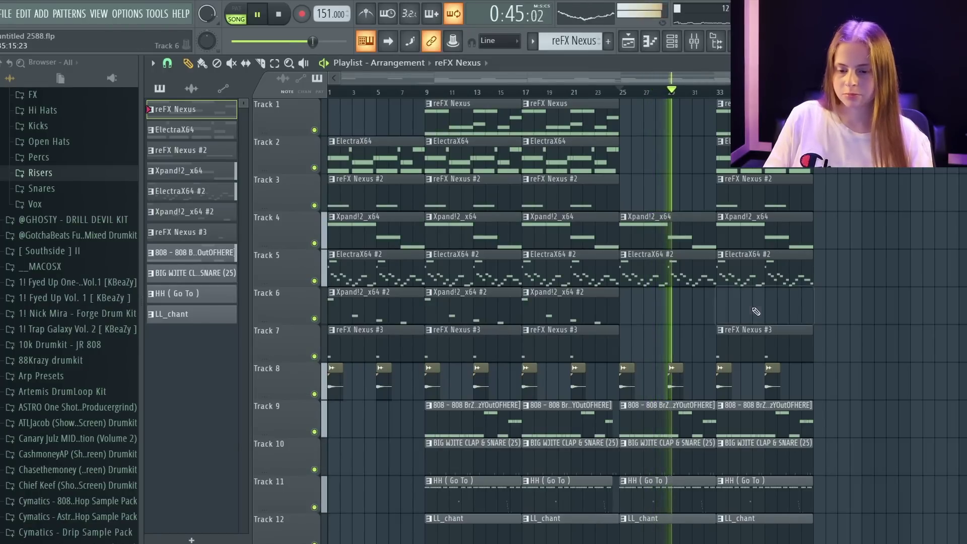
{"action": "scroll", "coordinate": [819, 279], "scroll_direction": "down", "scroll_amount": 3}
{"action": "right_click", "coordinate": [672, 428]}
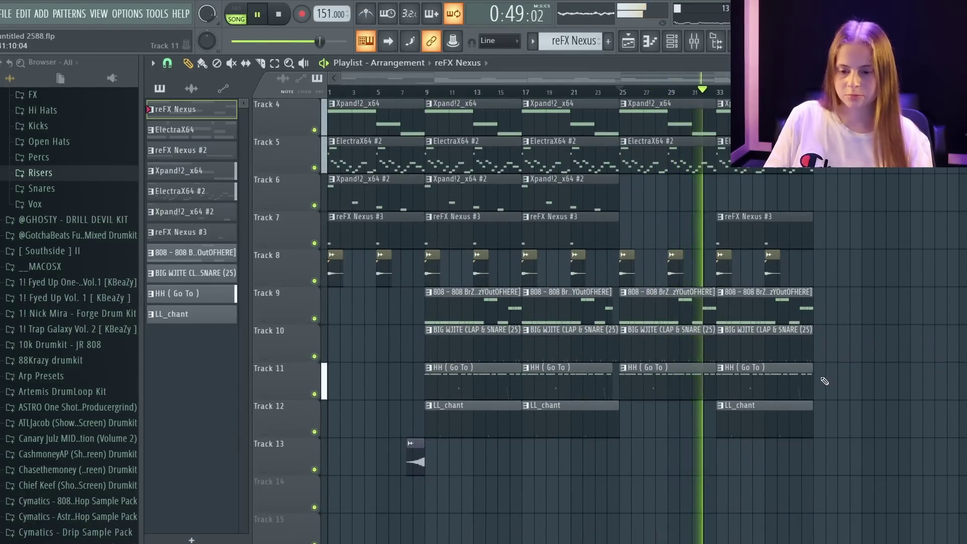
Add an outro at bars 41 to 48 with ElectraX64, Xpand!2_x64, reFX Nexus #3, fye brass and 808 clips, and play it
{"action": "scroll", "coordinate": [807, 379], "scroll_direction": "up", "scroll_amount": 3}
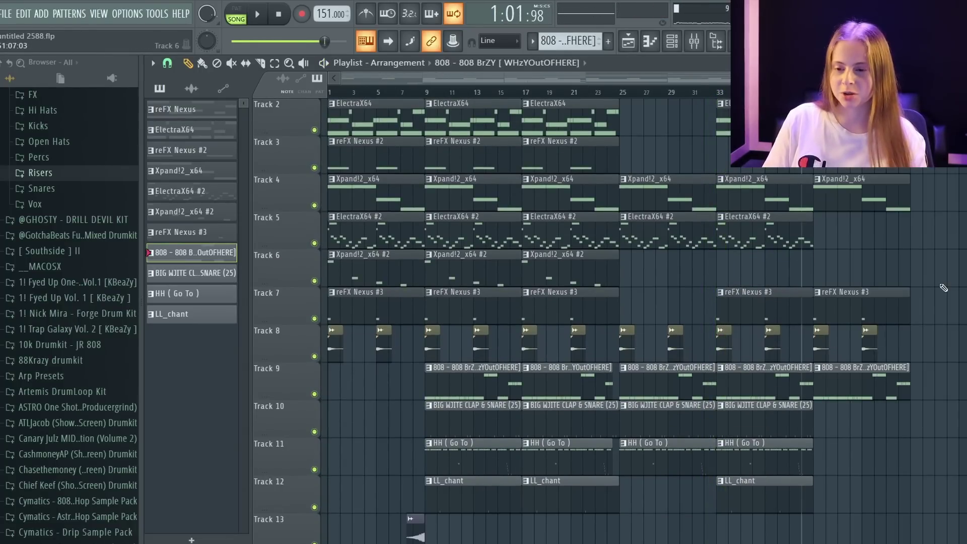
{"action": "scroll", "coordinate": [891, 242], "scroll_direction": "down", "scroll_amount": 1}
{"action": "scroll", "coordinate": [891, 241], "scroll_direction": "up", "scroll_amount": 1}
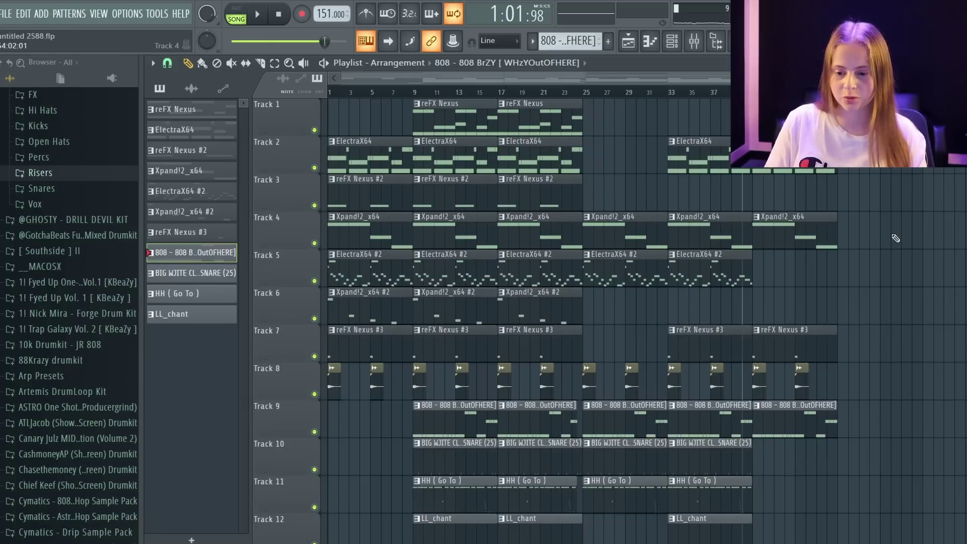
{"action": "key", "text": "space"}
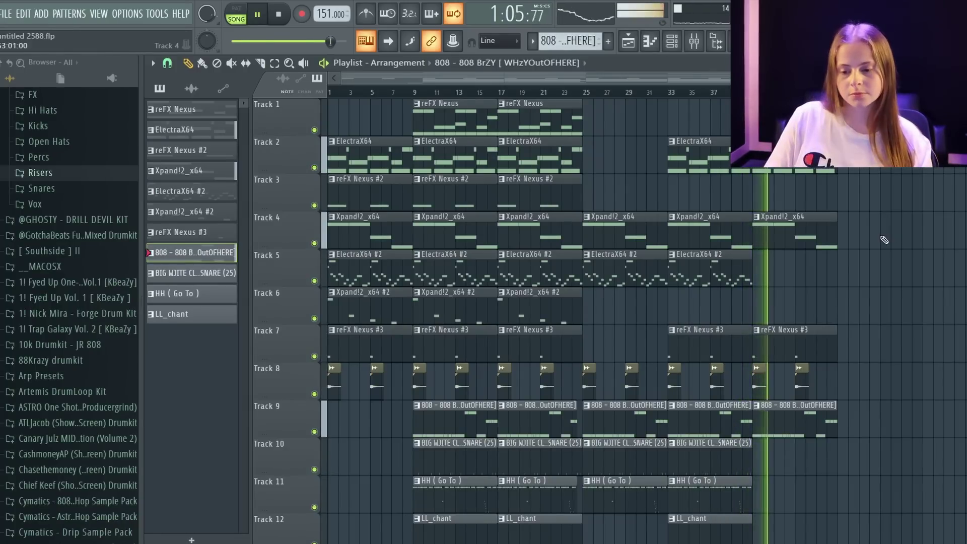
{"action": "scroll", "coordinate": [872, 219], "scroll_direction": "down", "scroll_amount": 1}
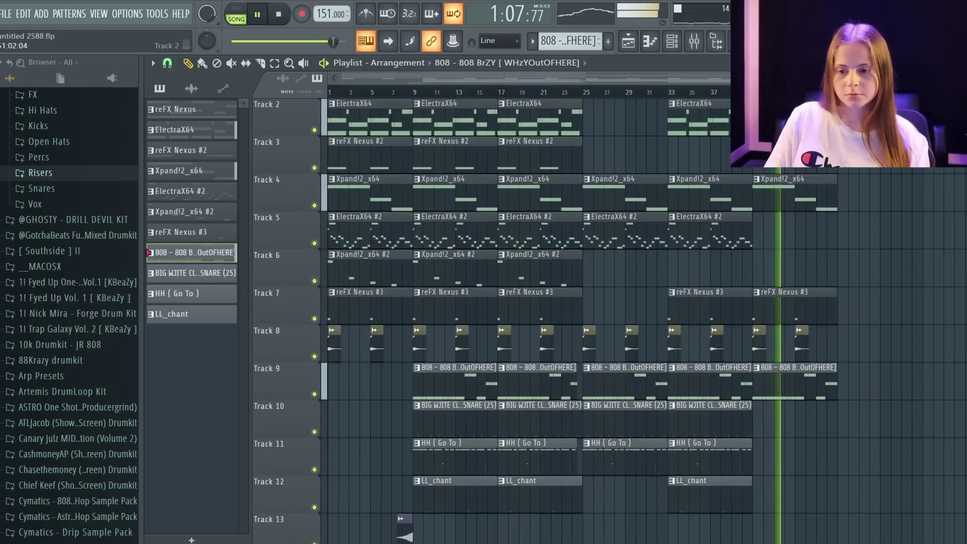
{"action": "scroll", "coordinate": [872, 219], "scroll_direction": "up", "scroll_amount": 2}
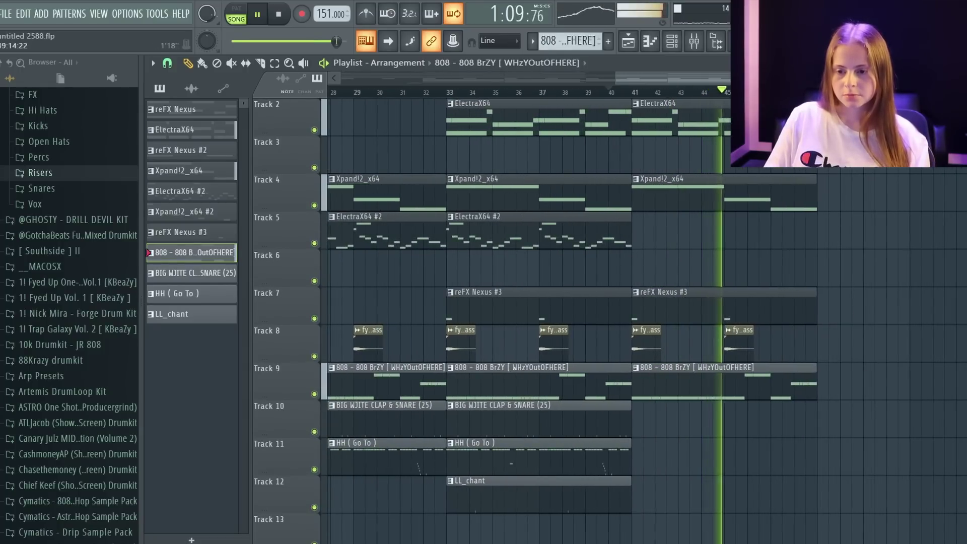
{"action": "scroll", "coordinate": [818, 281], "scroll_direction": "up", "scroll_amount": 3}
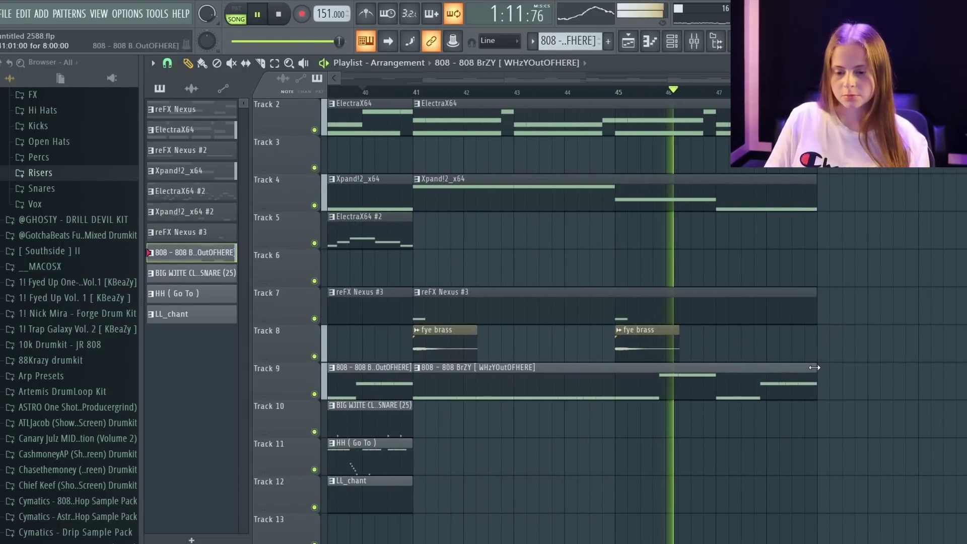
Shorten the end of the outro 808 clip on track 9 to leave a gap before bar 49, checking with playback
{"action": "left_click_drag", "start_coordinate": [815, 368], "coordinate": [791, 367]}
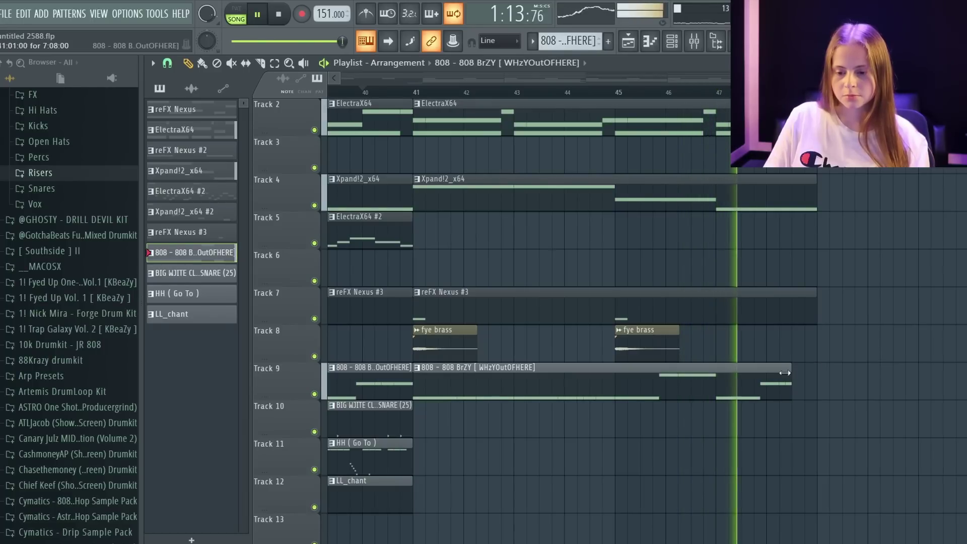
{"action": "scroll", "coordinate": [792, 367], "scroll_direction": "down", "scroll_amount": 5}
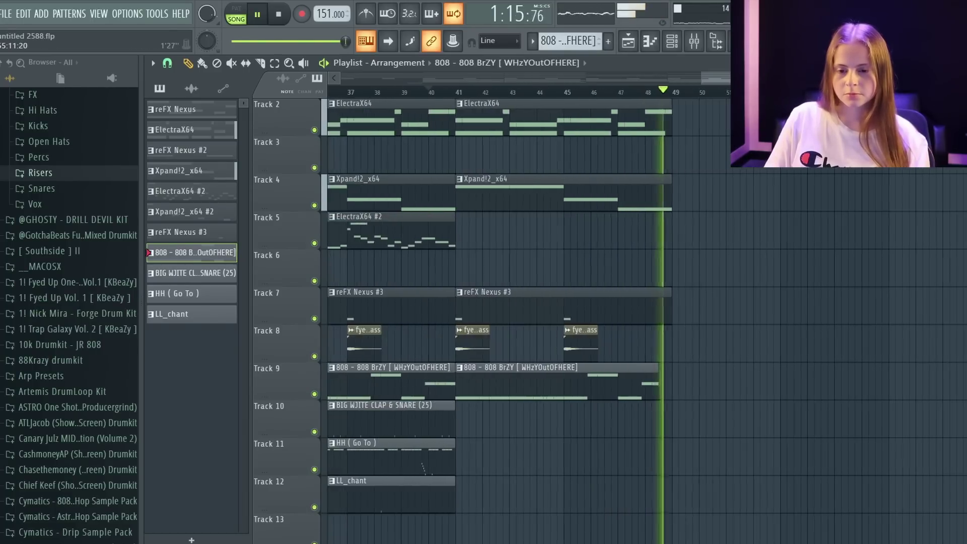
{"action": "key", "text": "space"}
Duplicate the whole arrangement from bar 49 onward and add a final drop section at bars 89 to 104
{"action": "key", "text": "ctrl+b"}
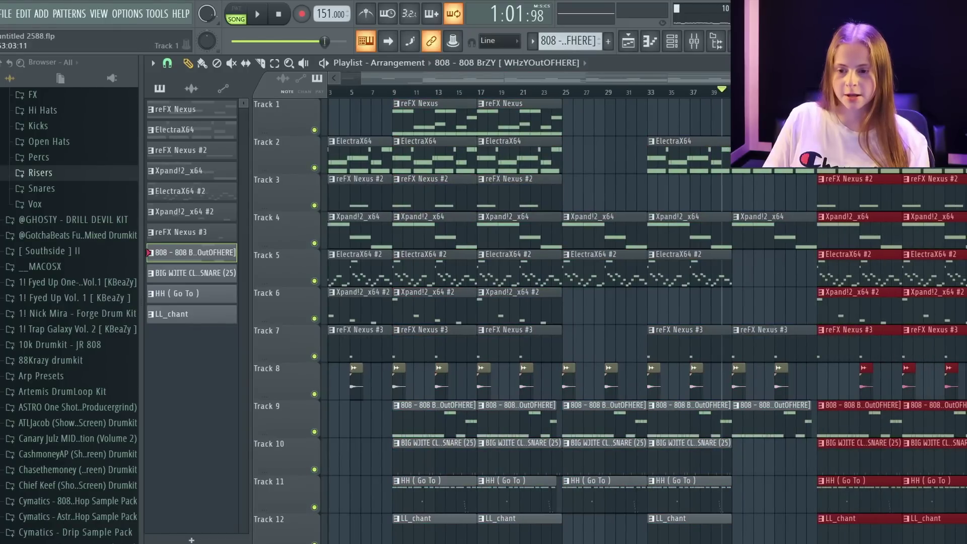
{"action": "scroll", "coordinate": [645, 302], "scroll_direction": "down", "scroll_amount": 2}
{"action": "scroll", "coordinate": [645, 303], "scroll_direction": "down", "scroll_amount": 2}
{"action": "left_click_drag", "start_coordinate": [655, 114], "coordinate": [738, 453]}
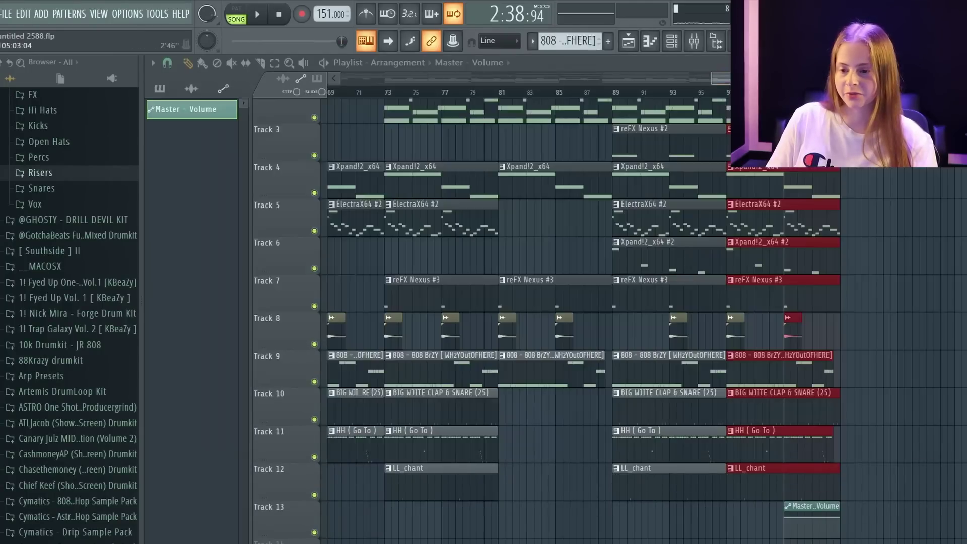
Curve the Master - Volume automation clip at bars 101 to 104 down into a gradual fade-out and play it
{"action": "scroll", "coordinate": [844, 250], "scroll_direction": "down", "scroll_amount": 1}
{"action": "left_click_drag", "start_coordinate": [843, 330], "coordinate": [844, 381]}
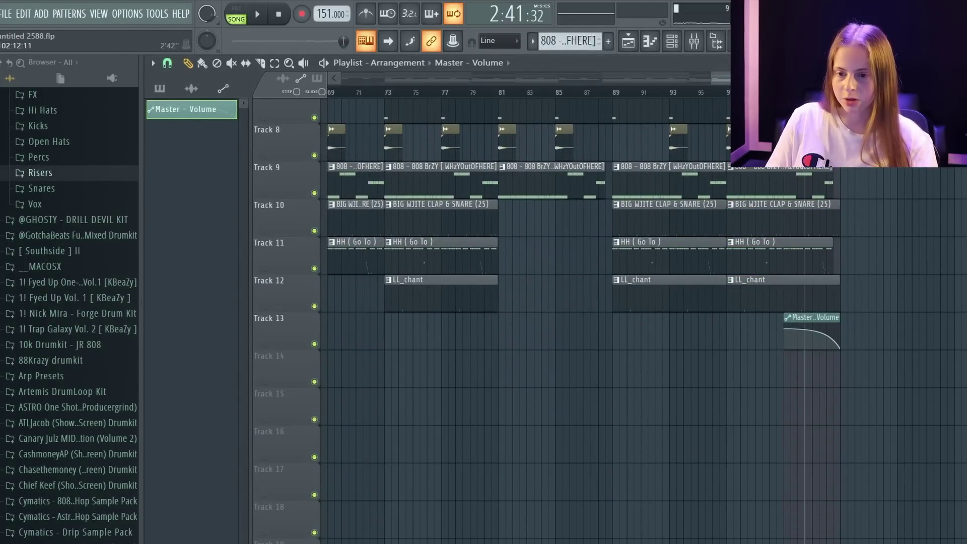
{"action": "key", "text": "space"}
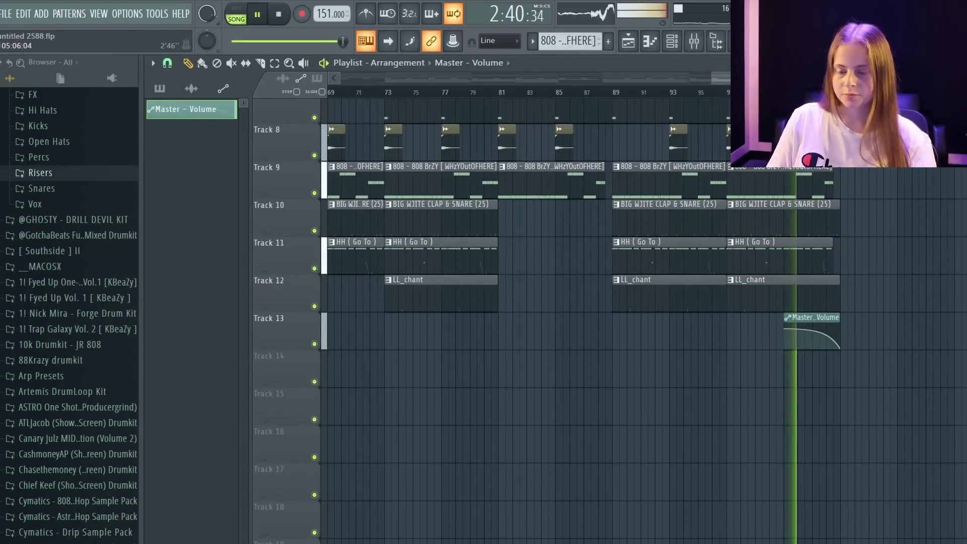
Place a producer tag sample from the !LOLLYPOP TAGS folder on track 14 just before bar 9, and play the song from the start
{"action": "scroll", "coordinate": [524, 302], "scroll_direction": "down", "scroll_amount": 4}
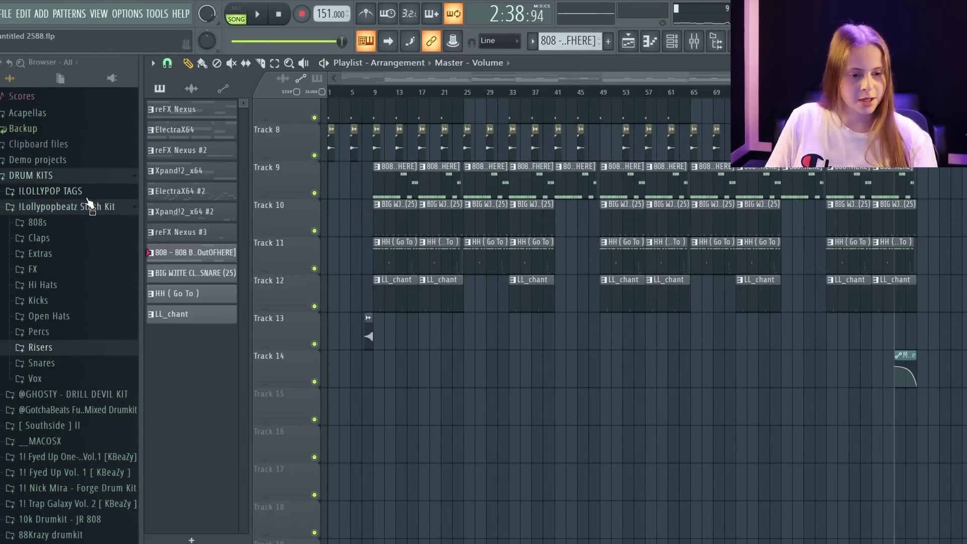
{"action": "left_click", "coordinate": [88, 205]}
{"action": "left_click", "coordinate": [93, 192]}
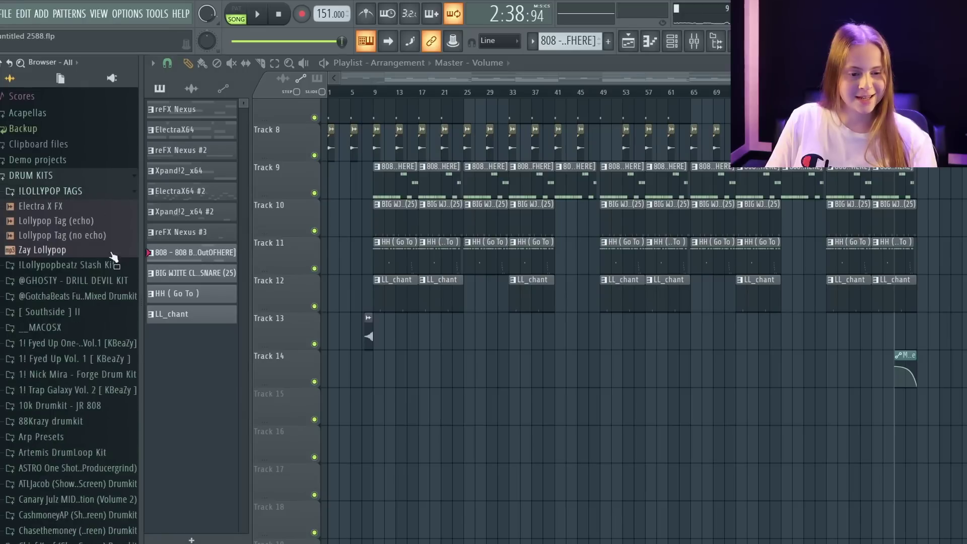
{"action": "left_click_drag", "start_coordinate": [108, 244], "coordinate": [363, 373]}
{"action": "scroll", "coordinate": [402, 91], "scroll_direction": "up", "scroll_amount": 5}
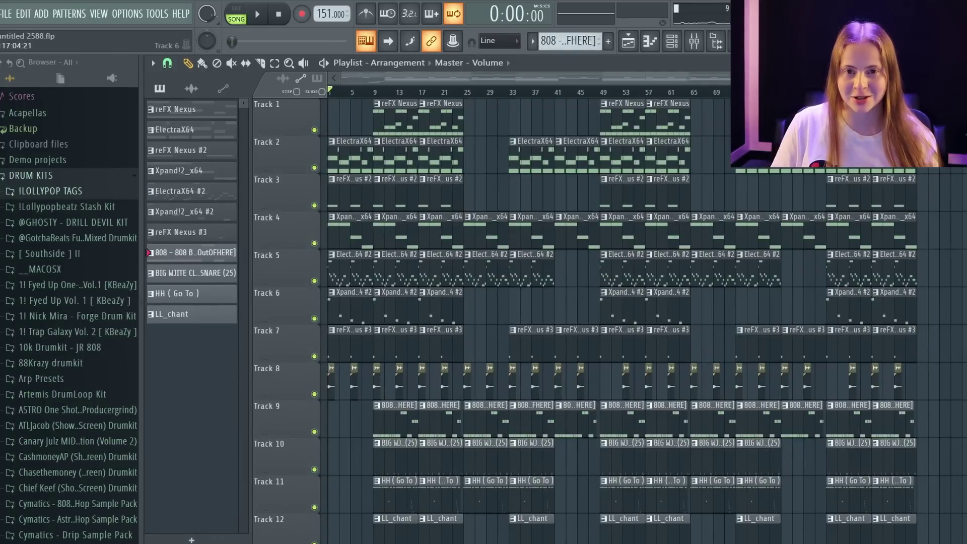
{"action": "key", "text": "space"}
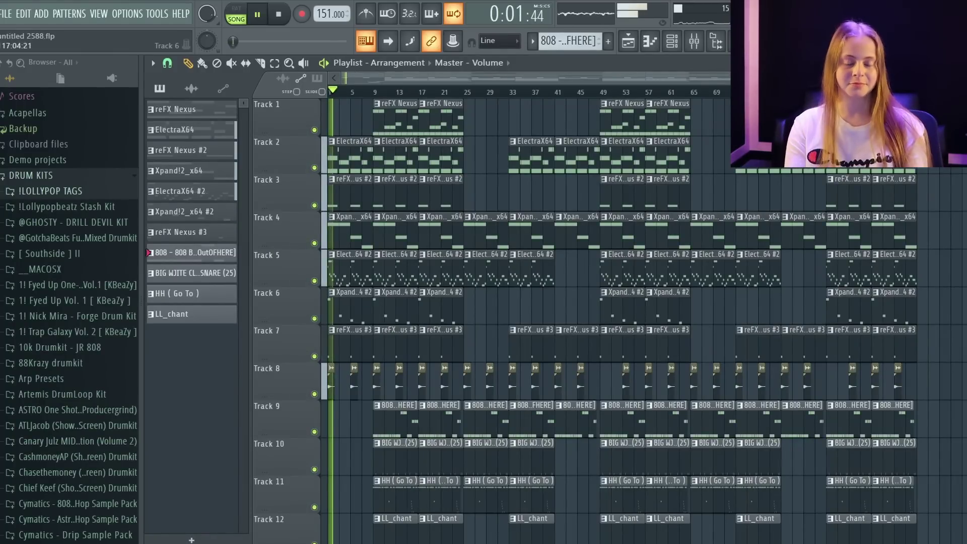